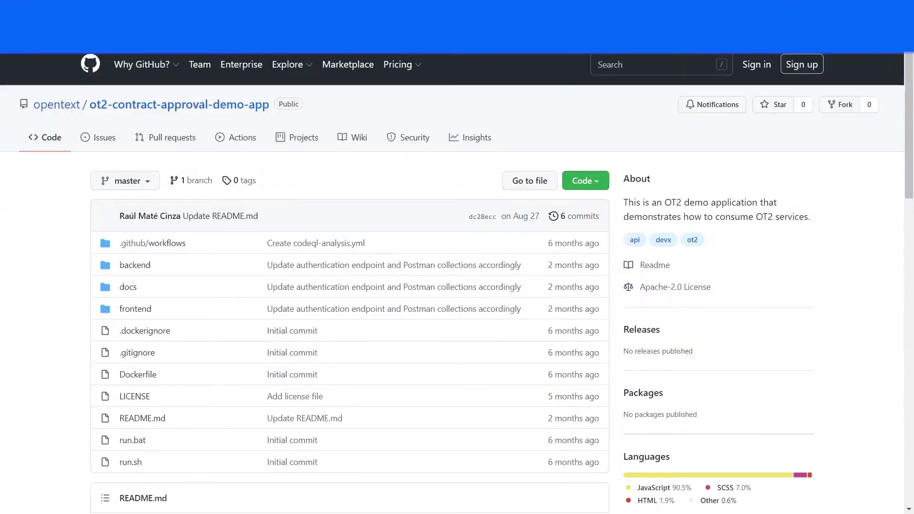
Step: Read the README, download the ot2-contract-approval-demo-app repository as a ZIP, and open it in 7-Zip
scroll(496, 423, down, 3)
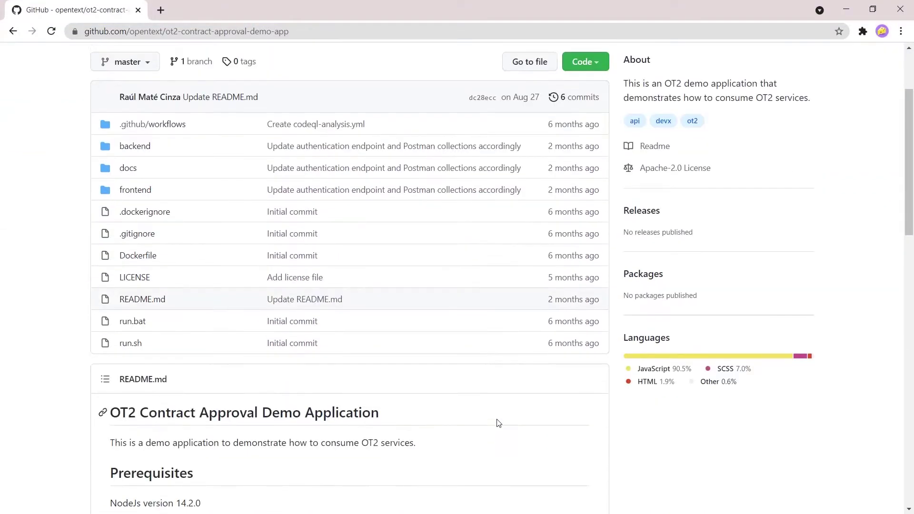
scroll(498, 423, down, 10)
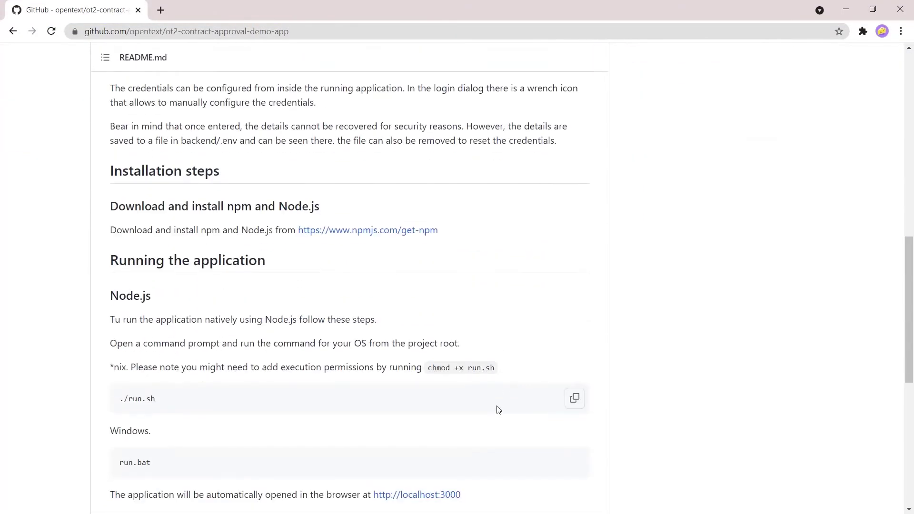
scroll(498, 410, down, 7)
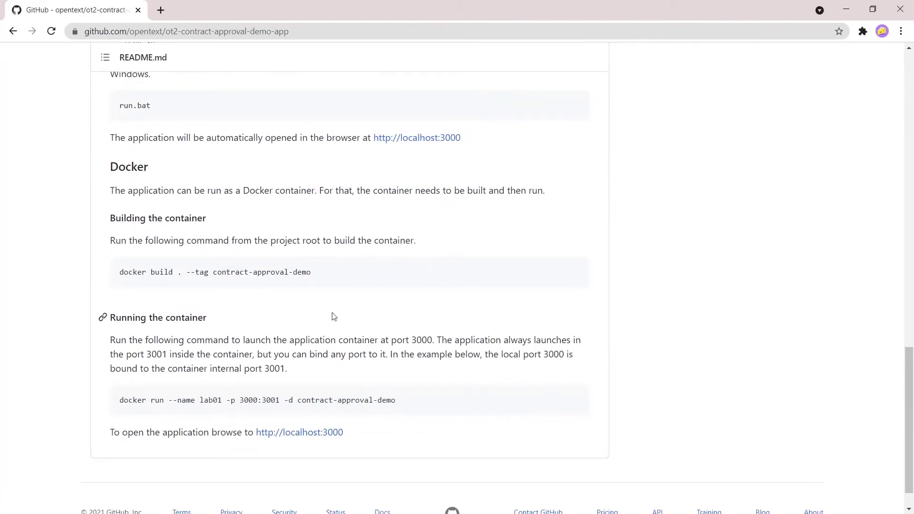
scroll(334, 316, up, 20)
click(595, 184)
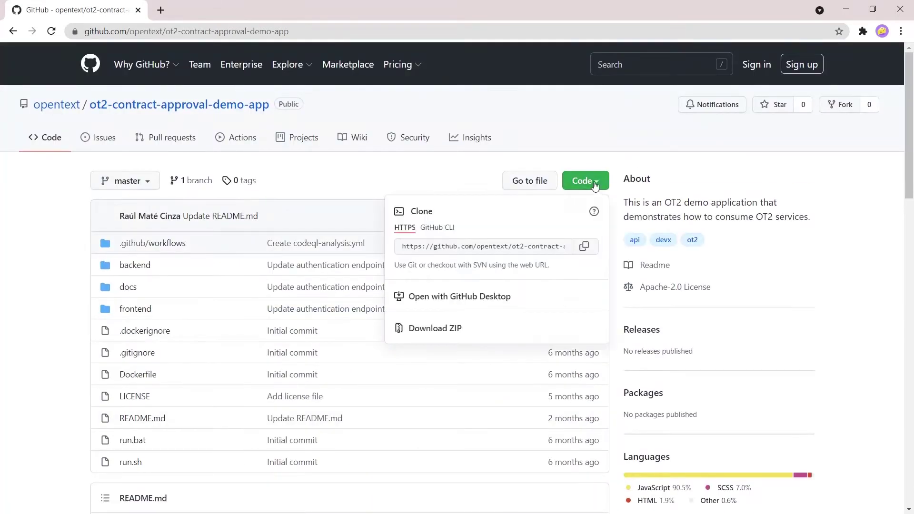
click(453, 332)
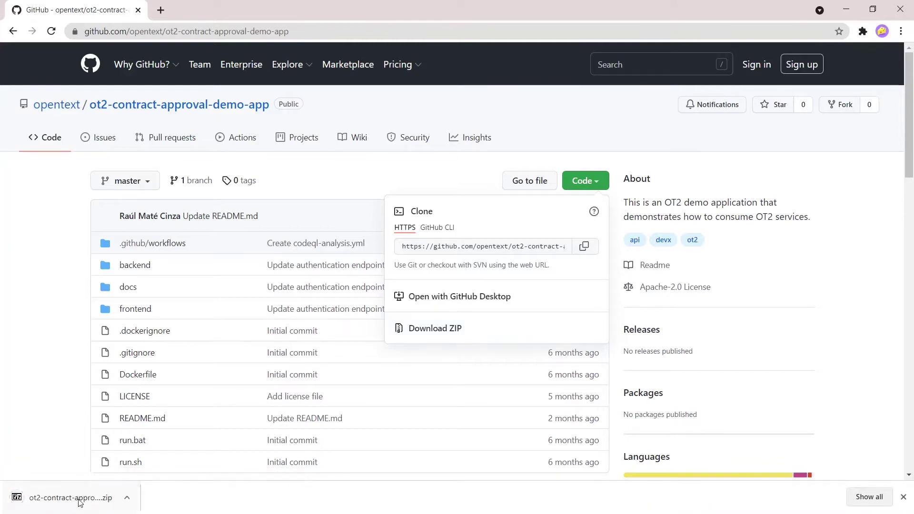
click(76, 497)
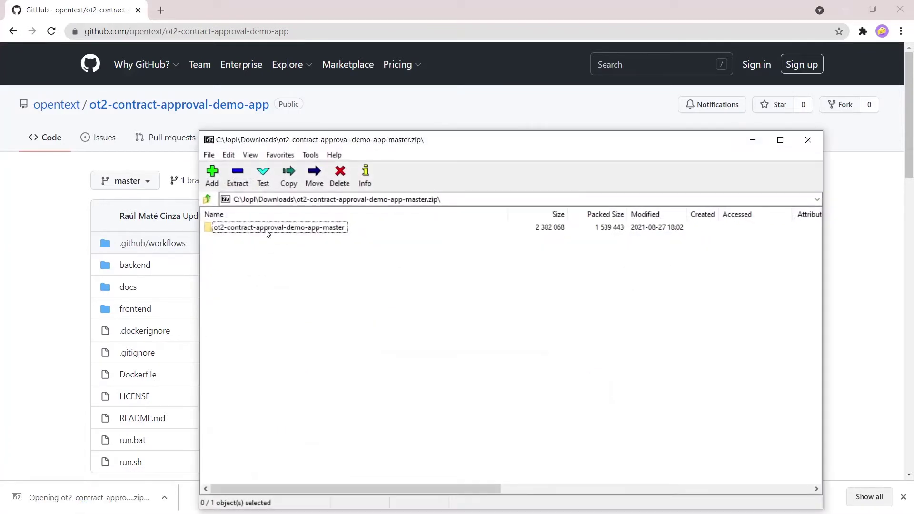
double_click(267, 233)
double_click(233, 240)
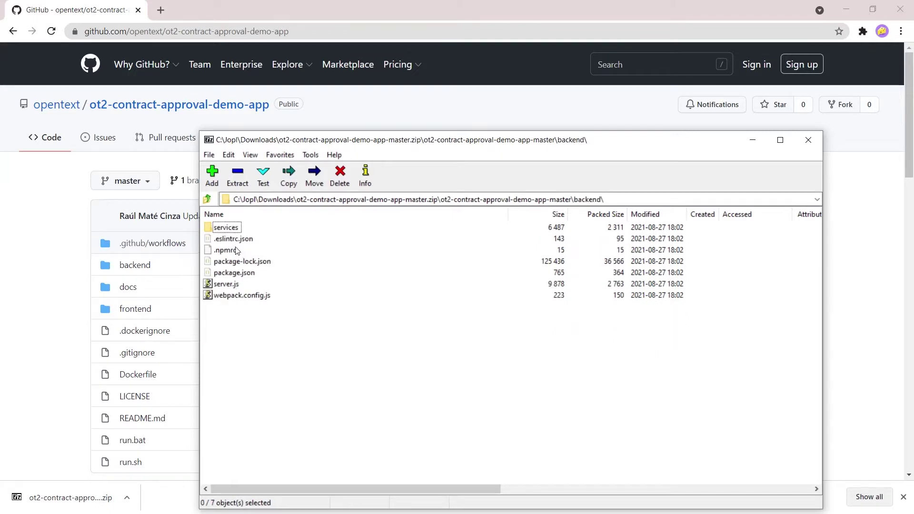
double_click(235, 228)
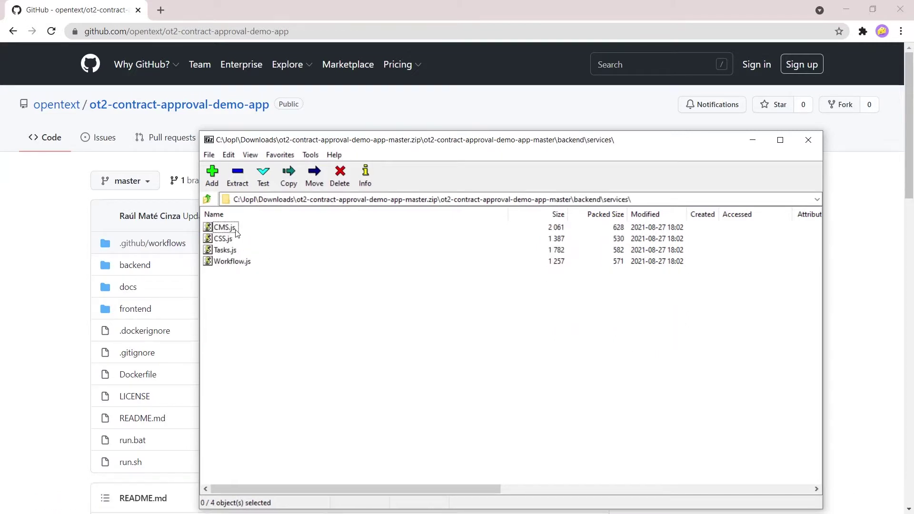
click(208, 199)
click(208, 200)
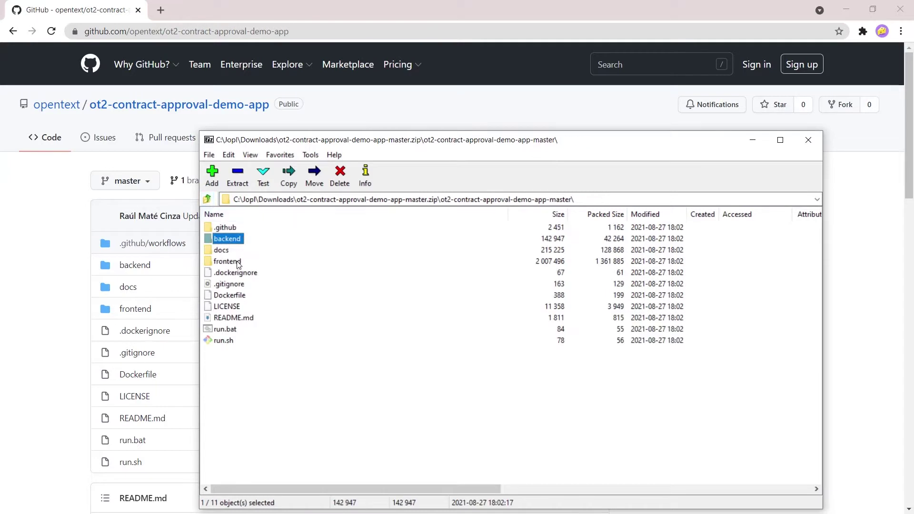
double_click(227, 262)
double_click(218, 240)
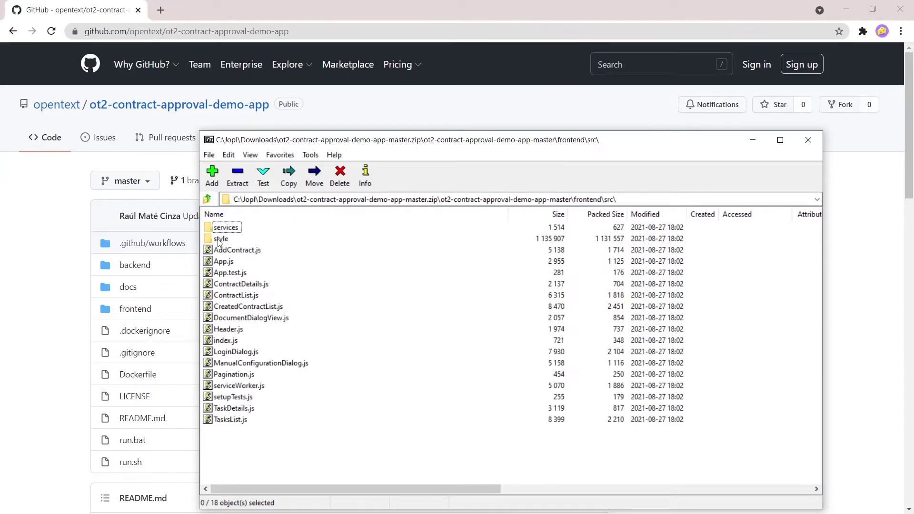
click(808, 140)
click(806, 143)
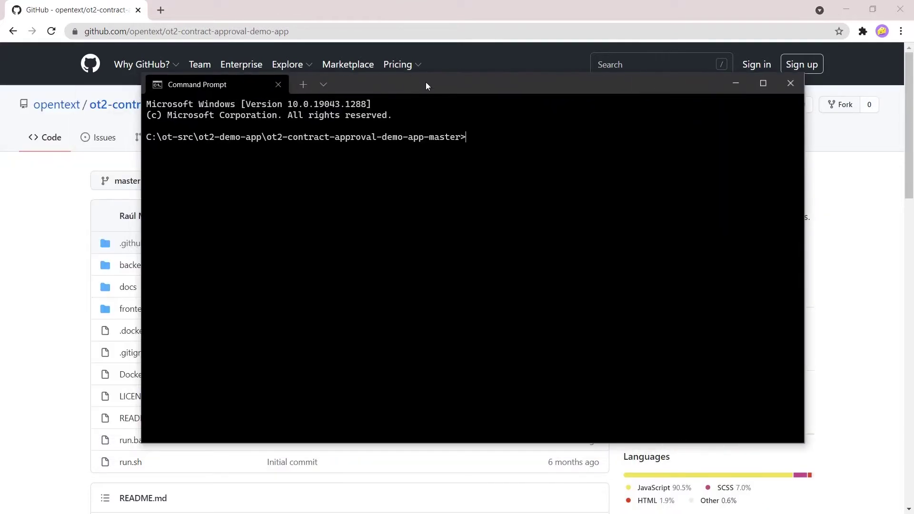
Step: Maximize Command Prompt, list the project folder with dir, and start the app with run.bat
double_click(427, 83)
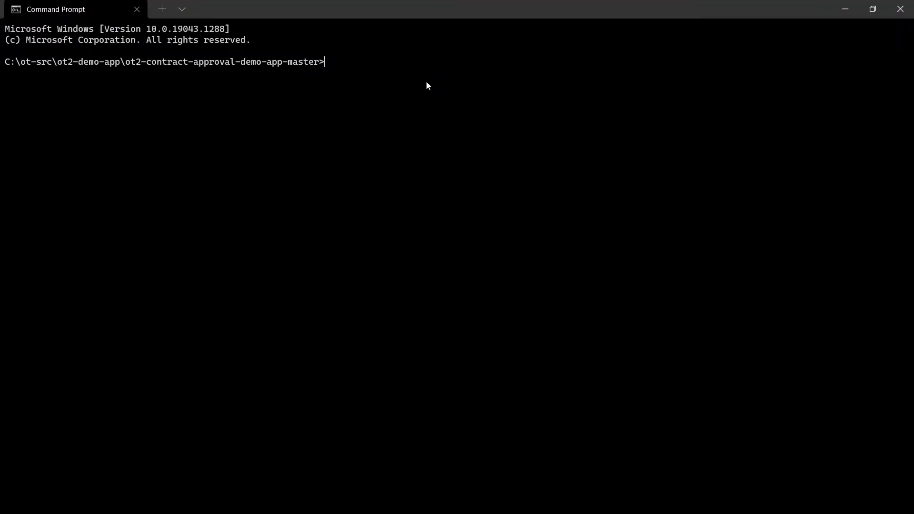
text(dir)
key(Return)
text(run)
key(Return)
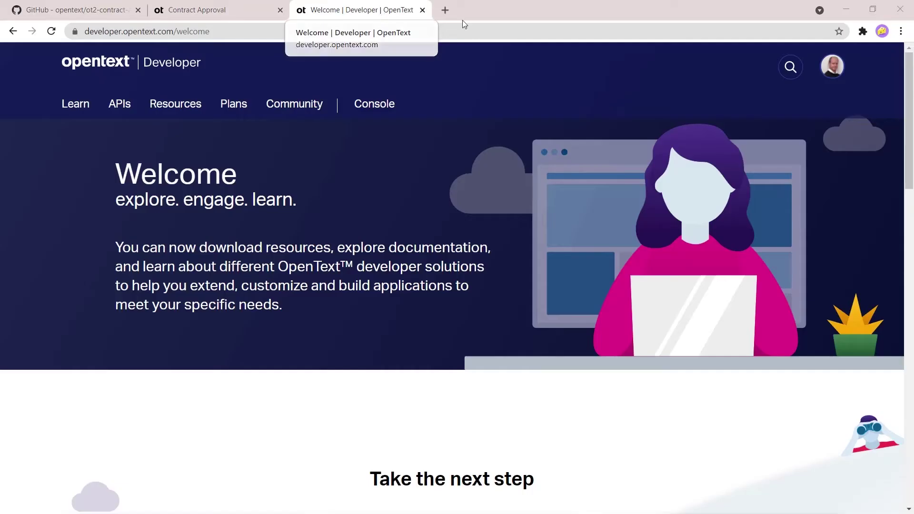
Step: Open the Developer Console on the Dev tenant's apps and begin a new app
mouse_move(373, 110)
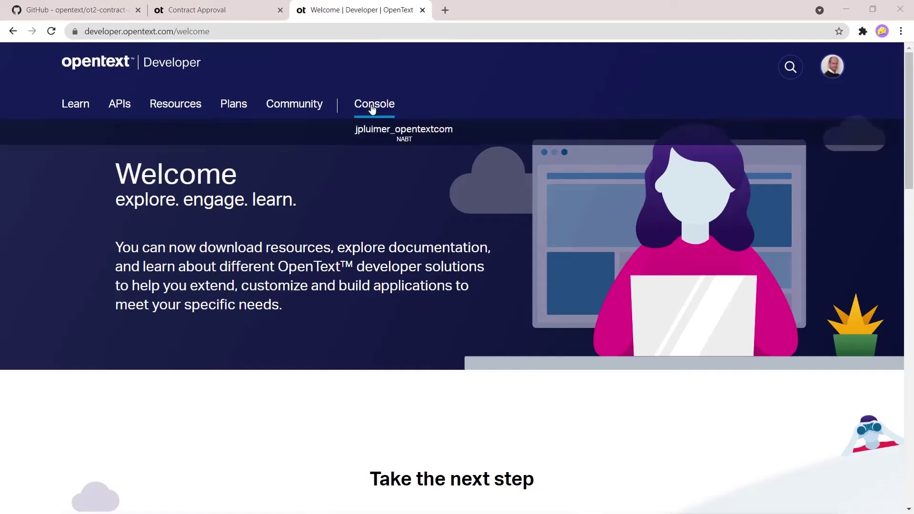
click(406, 134)
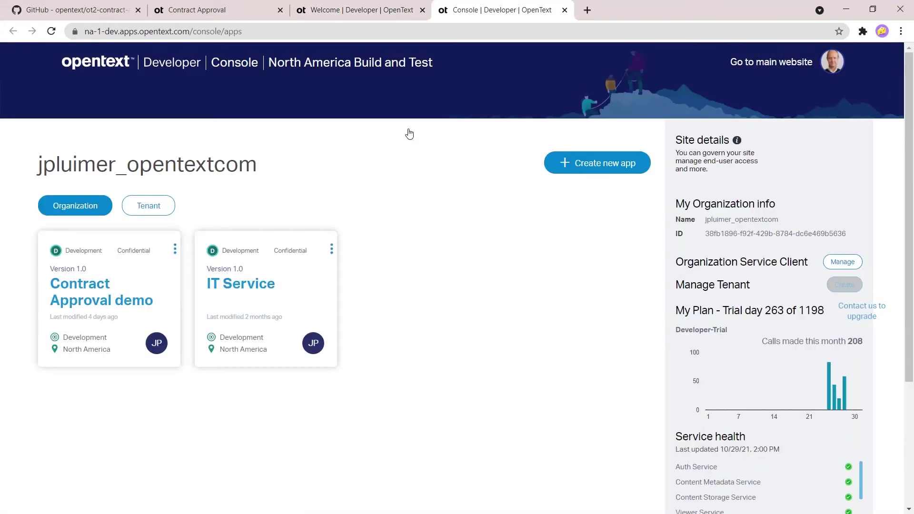
click(165, 205)
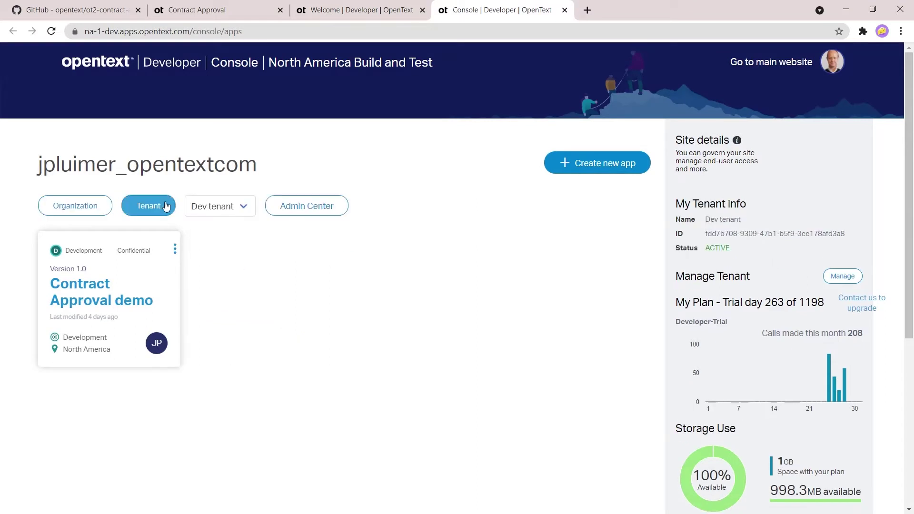
click(611, 169)
Step: Enter app name 'Demo App', version 1.0, and 'Demo App' as description and display name
click(593, 213)
text(Demo App)
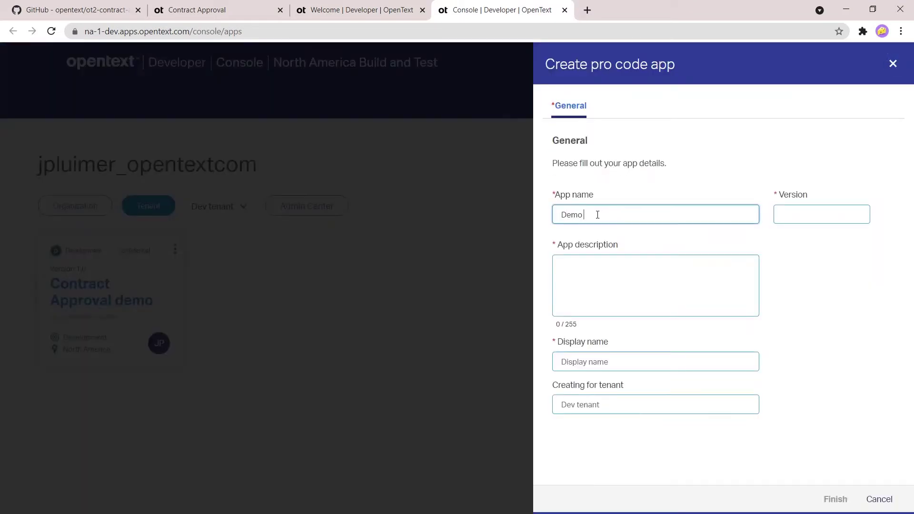
key(Tab)
text(1.0)
key(Tab)
text(Demo App)
key(Tab)
text(Demo App)
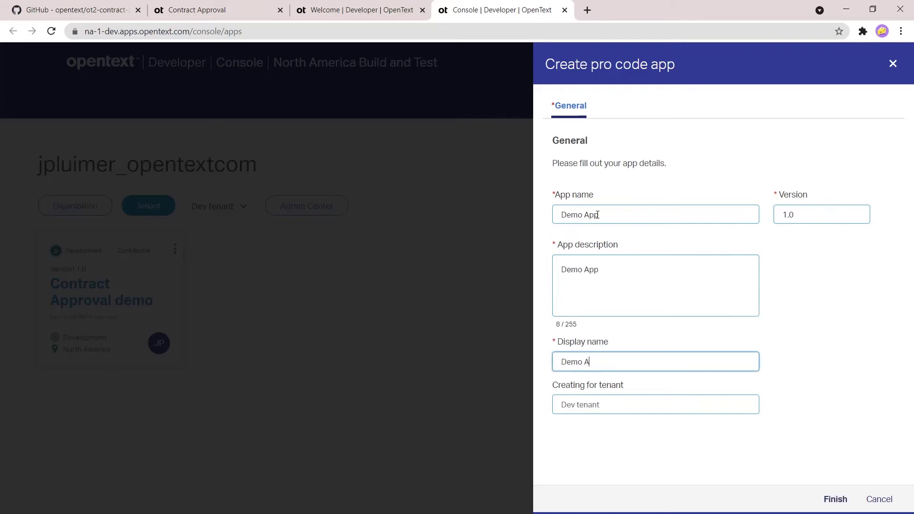
key(Tab)
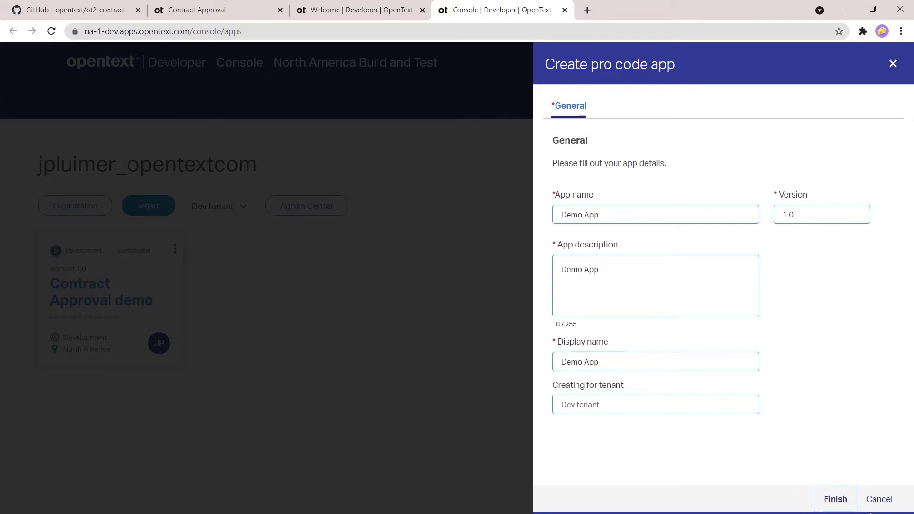
Step: Create the Demo App and download and open its client config file
click(832, 502)
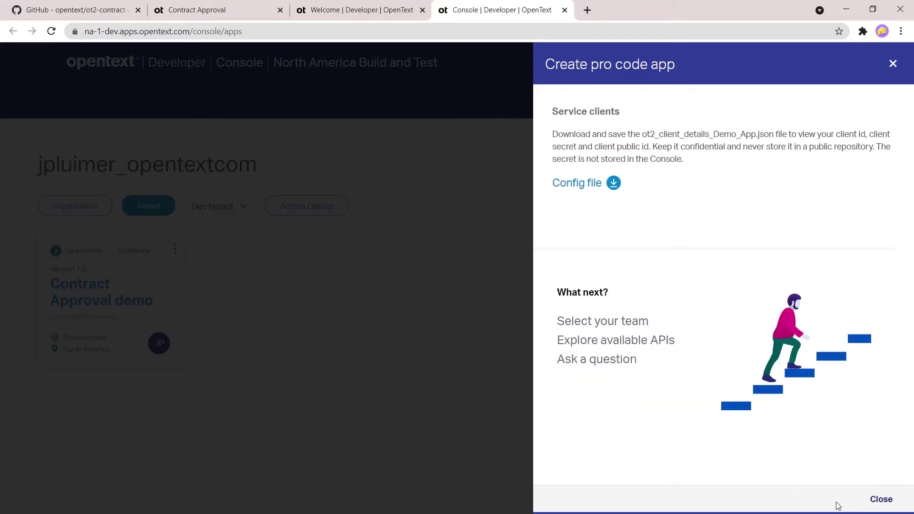
click(589, 187)
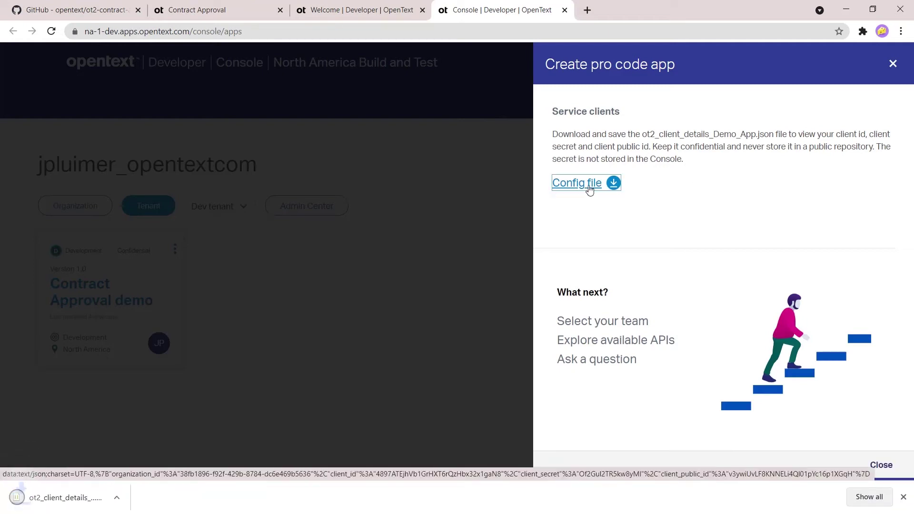
click(65, 507)
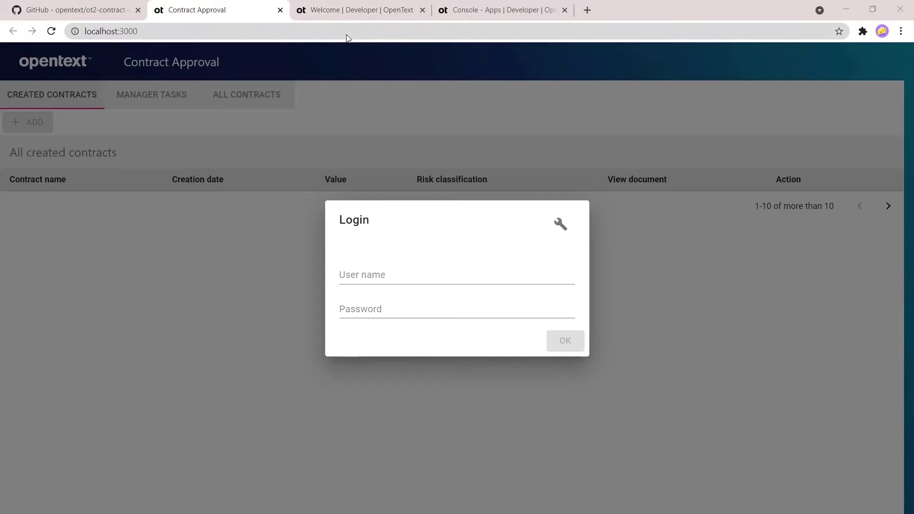
Step: Fill the demo app's configuration with the Dev tenant ID and client credentials, and save it
click(560, 225)
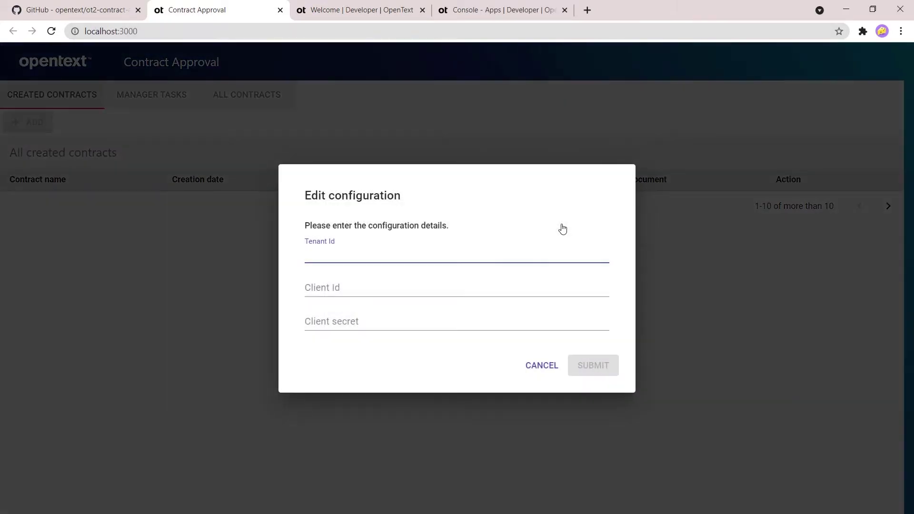
click(497, 10)
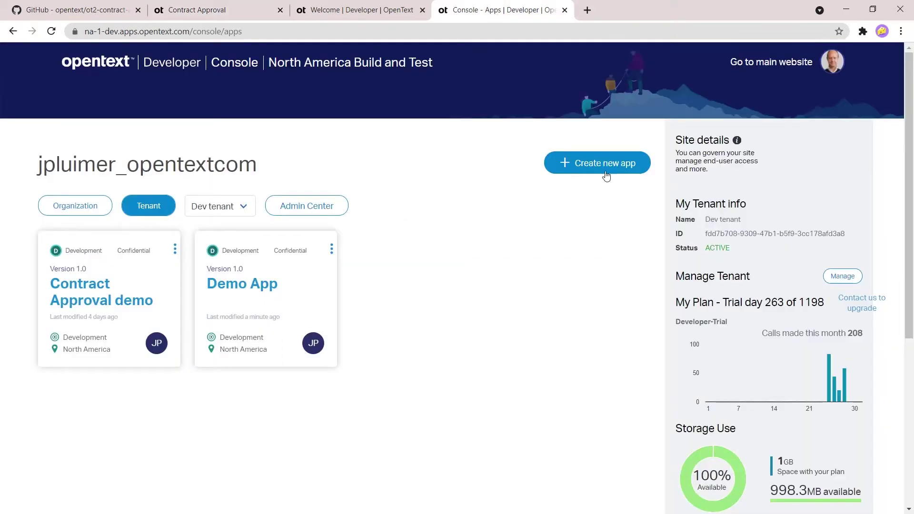
drag(846, 233, 708, 234)
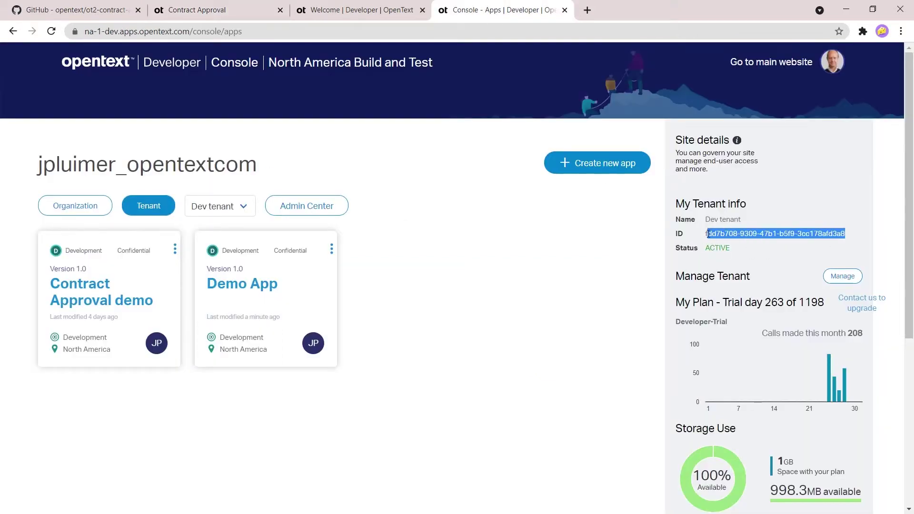
click(219, 10)
text(fdd7b708-9309-47b1-b5f9-3cc178afd3a8)
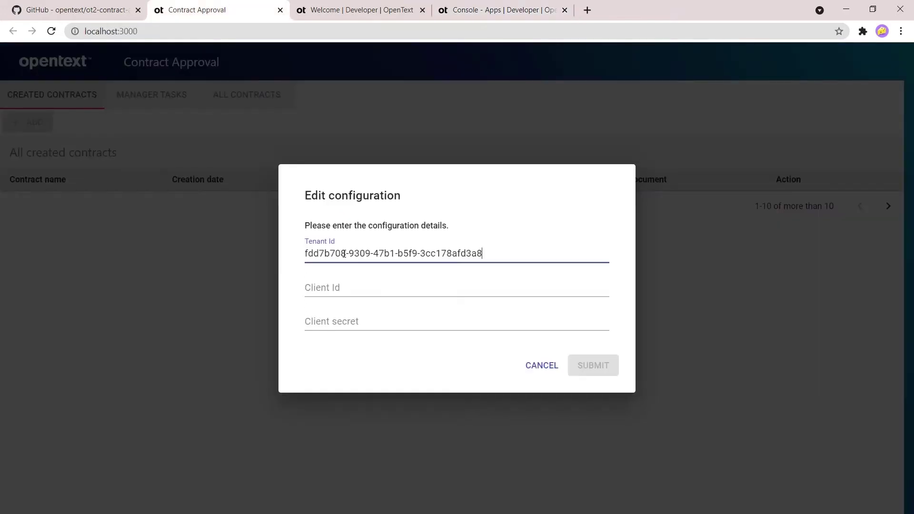
click(365, 287)
click(374, 324)
key(ctrl+v)
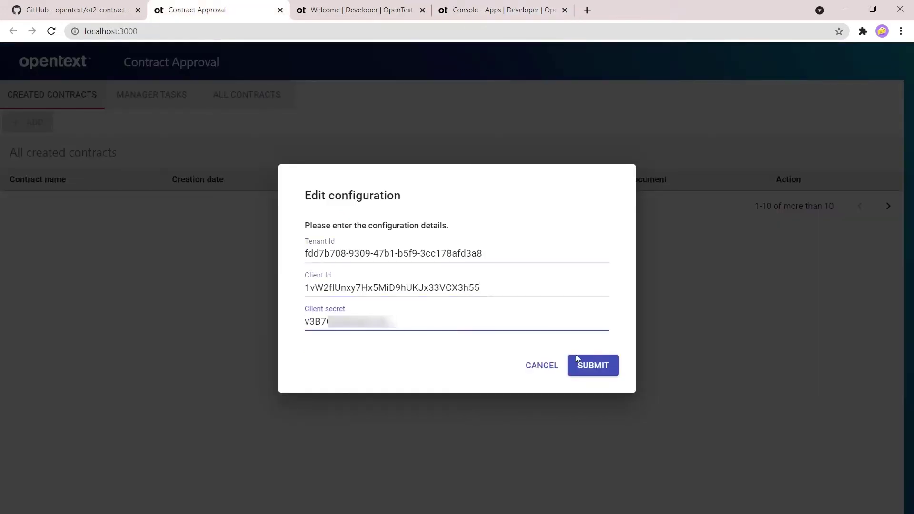
click(614, 374)
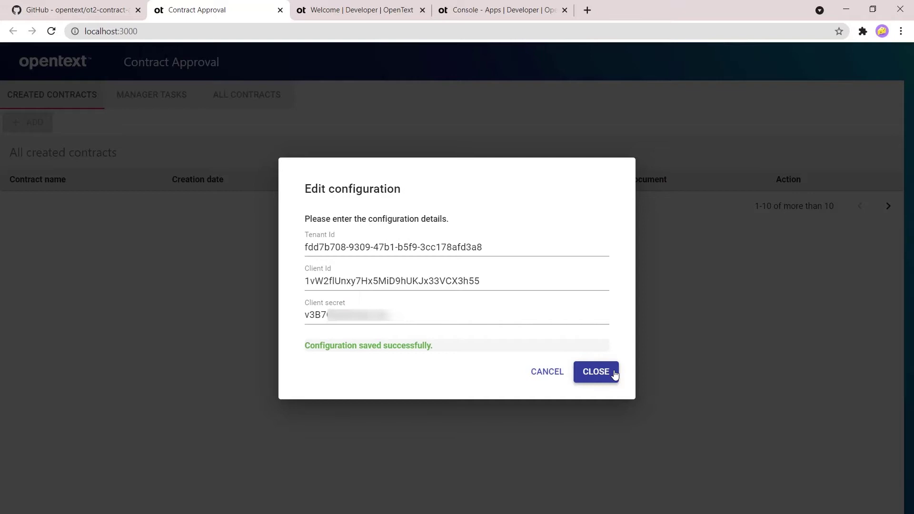
click(614, 374)
Step: Sign in with the prefilled account by entering its password
click(384, 310)
key(ctrl+v)
click(572, 349)
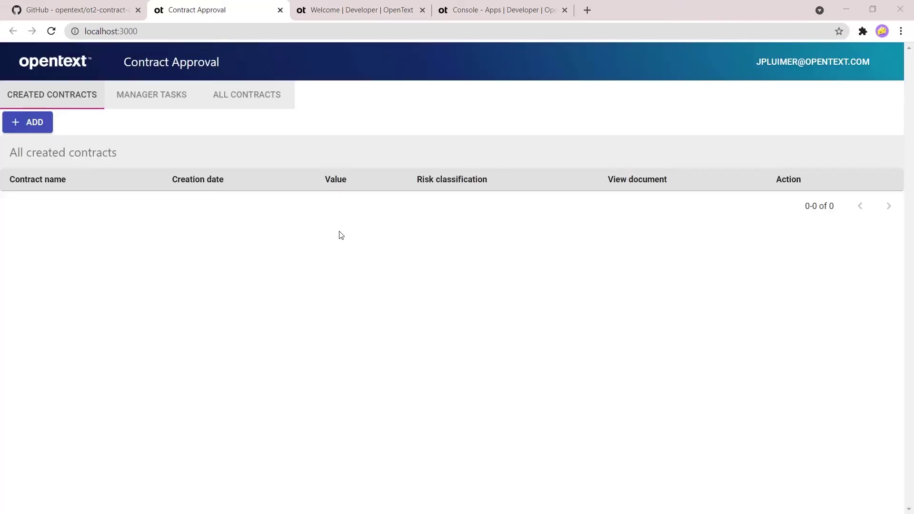
Step: Fill in a new contract from Contract 1.pdf named Contract 1, value 1250, with the requester's e-mail
click(44, 128)
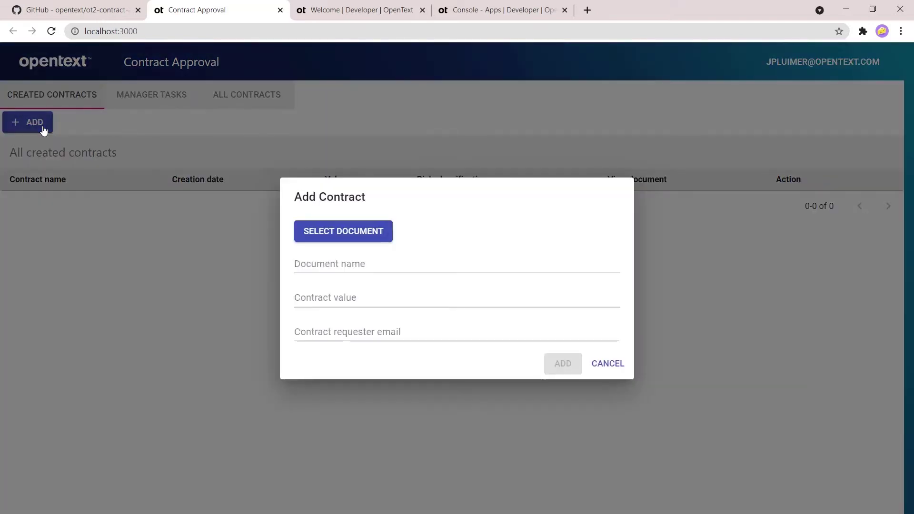
click(380, 233)
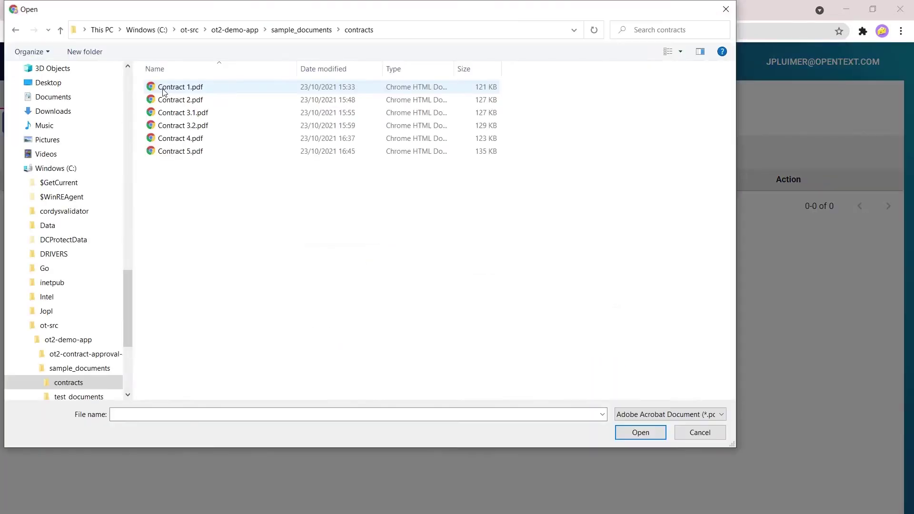
double_click(164, 91)
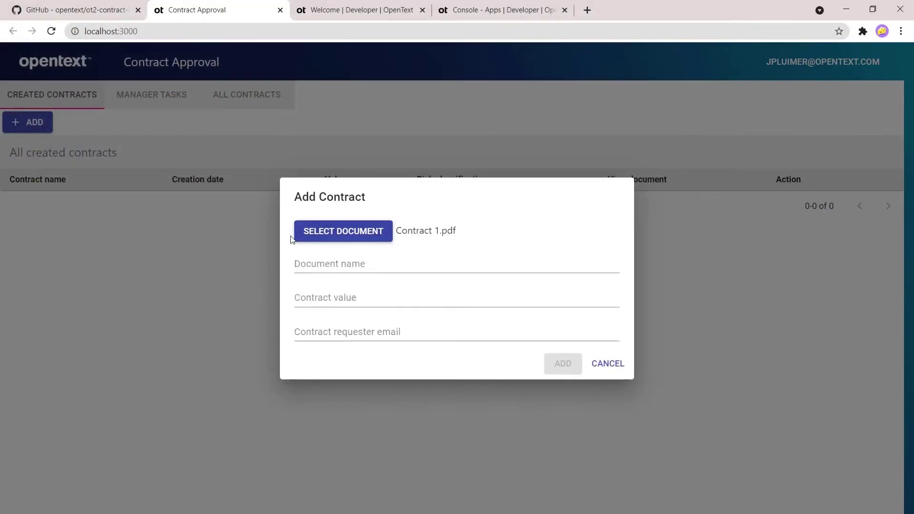
click(375, 271)
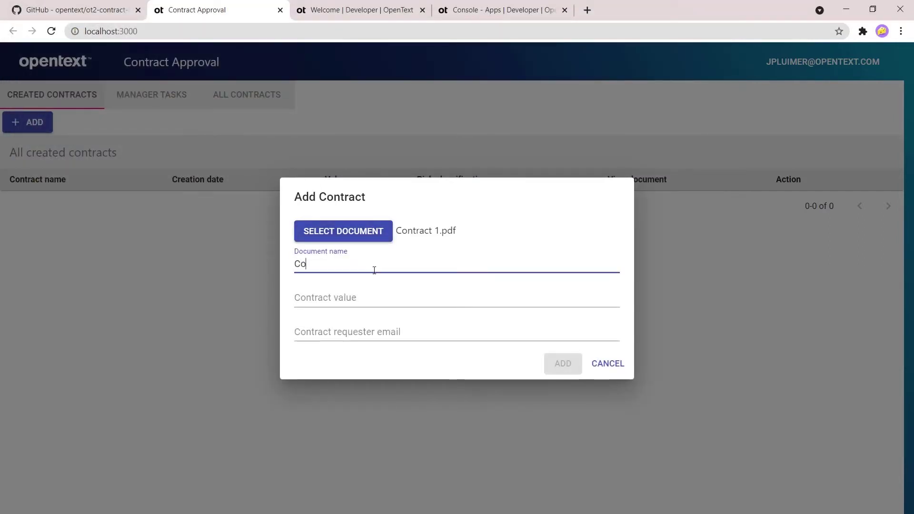
text(Contract 1)
key(Tab)
text(1250)
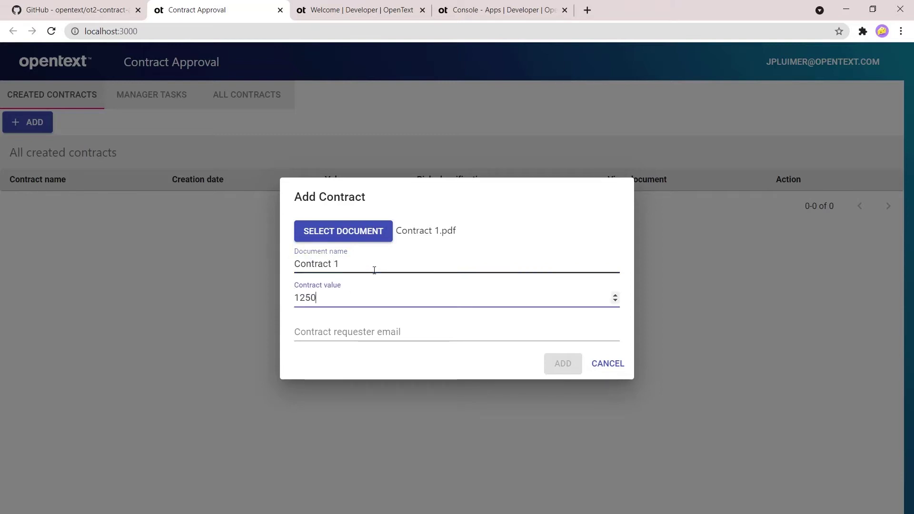
key(Tab)
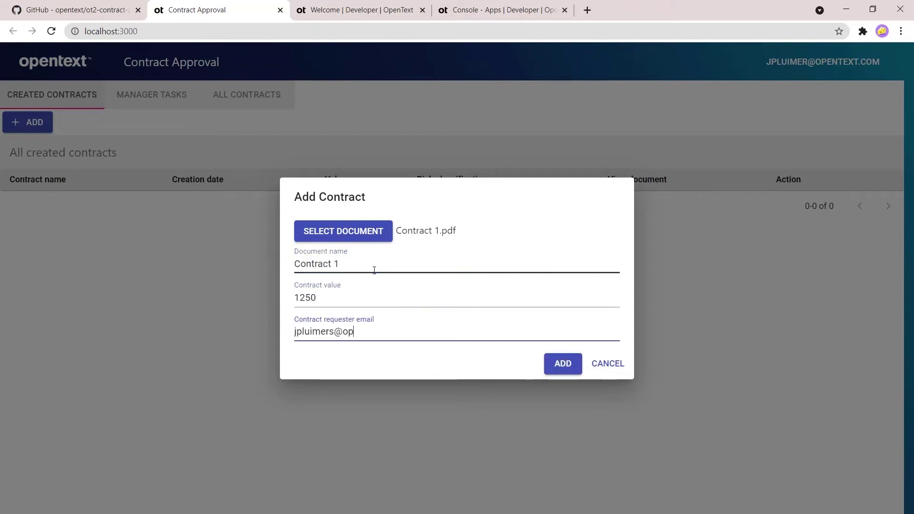
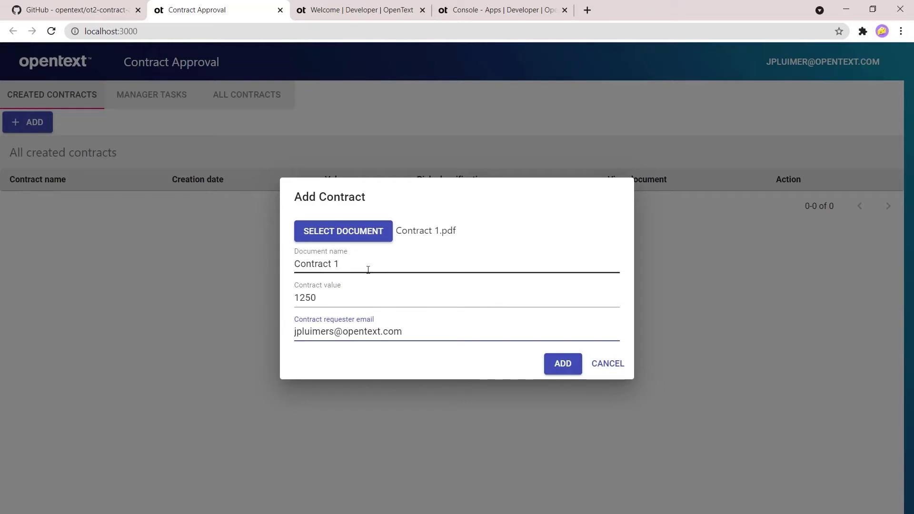
Step: Submit Contract 1, request its approval, and open the manager tasks
click(572, 367)
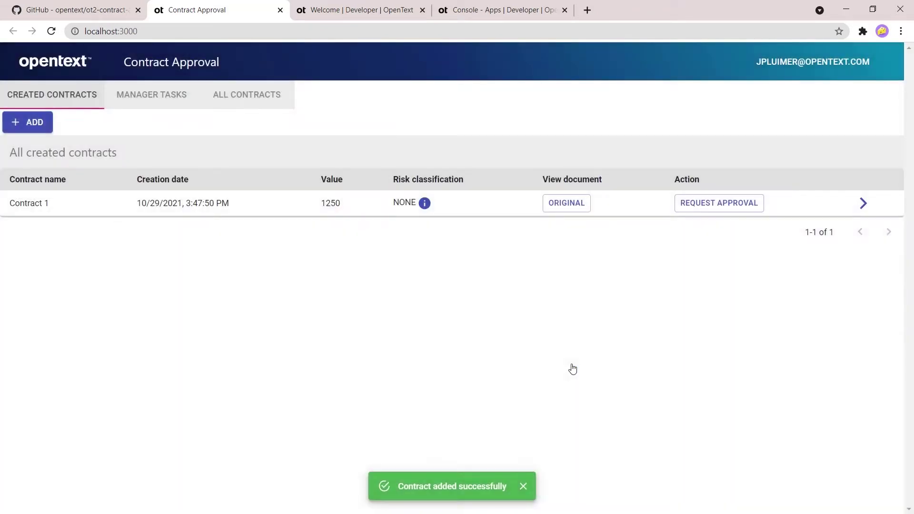
click(717, 204)
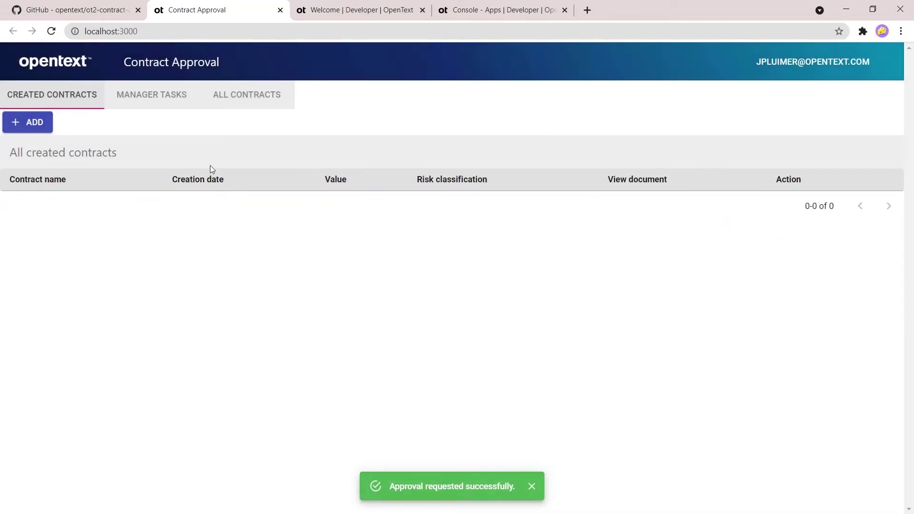
click(139, 105)
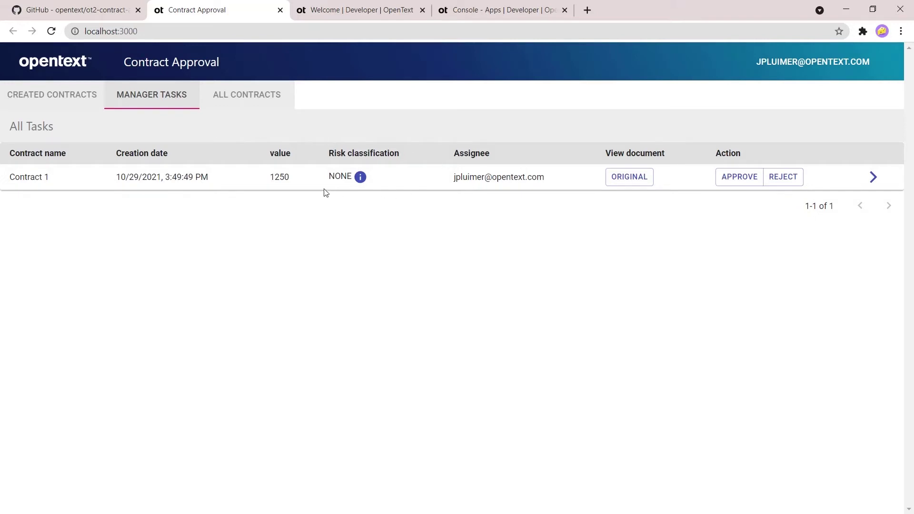
Step: Review Contract 1's extracted terms and its original document
click(360, 178)
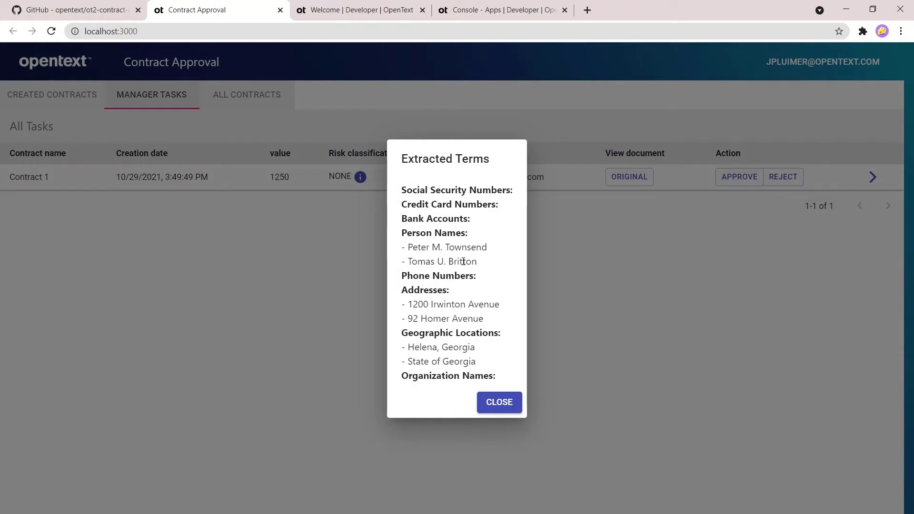
click(507, 412)
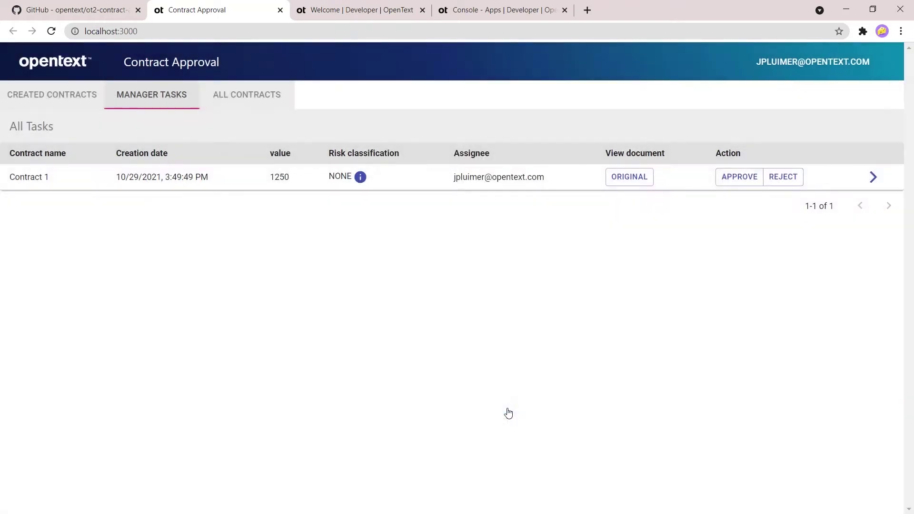
click(627, 179)
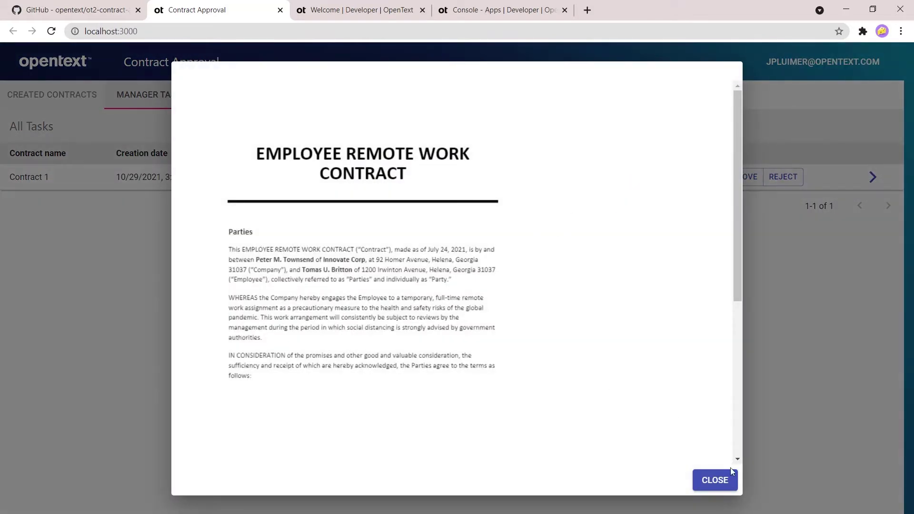
click(718, 480)
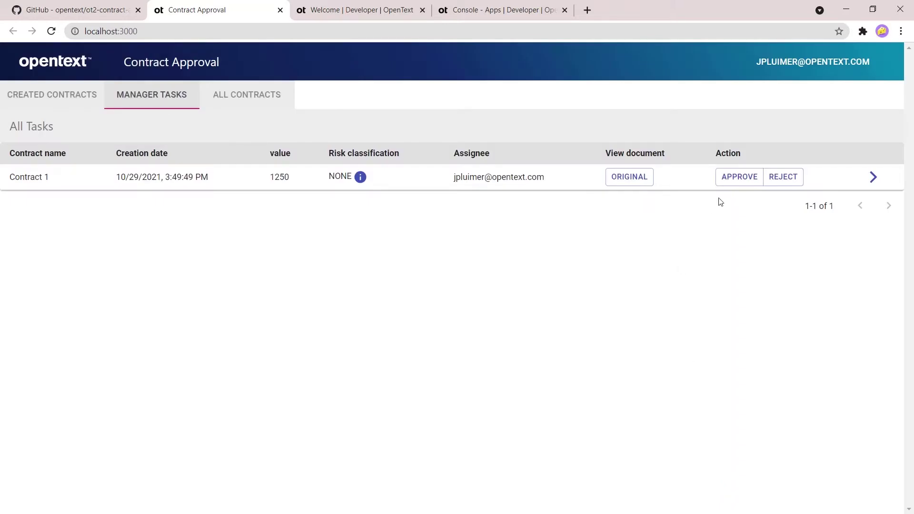
Step: Approve Contract 1, confirm it shows APPROVED under all contracts, and return to created contracts
click(739, 177)
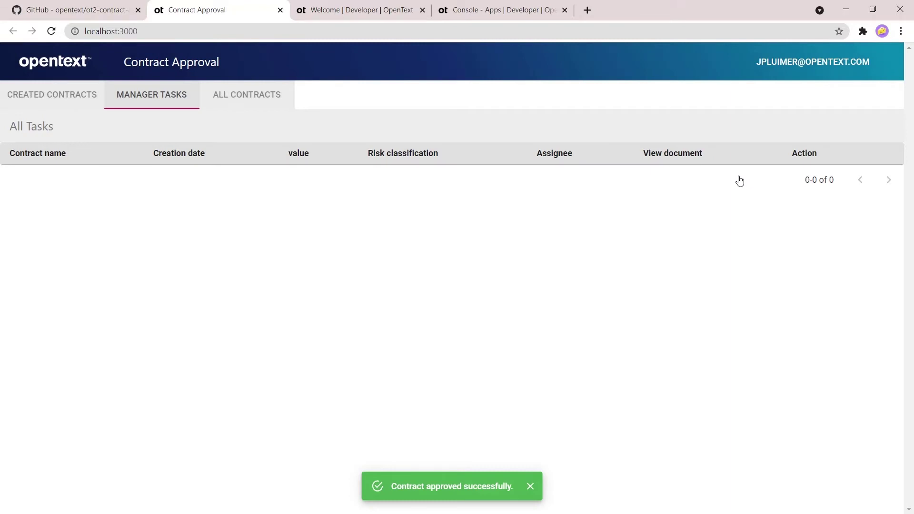
click(258, 101)
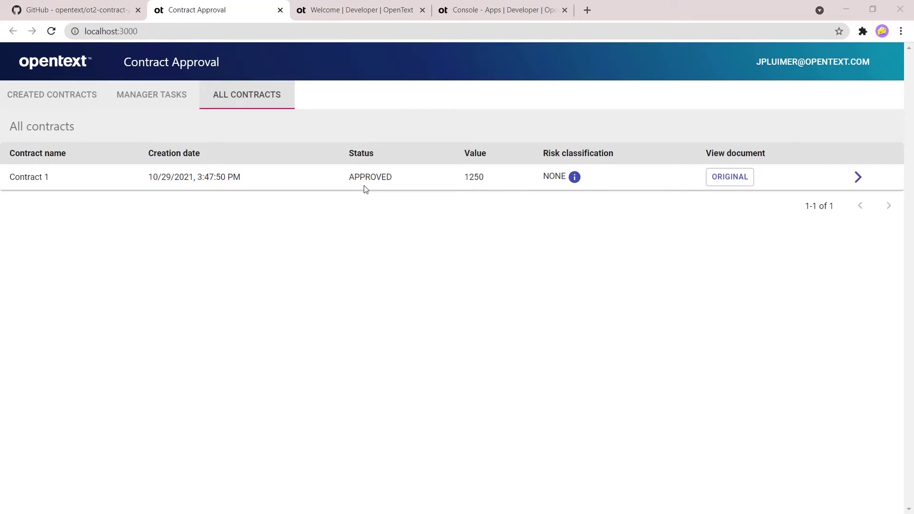
click(31, 91)
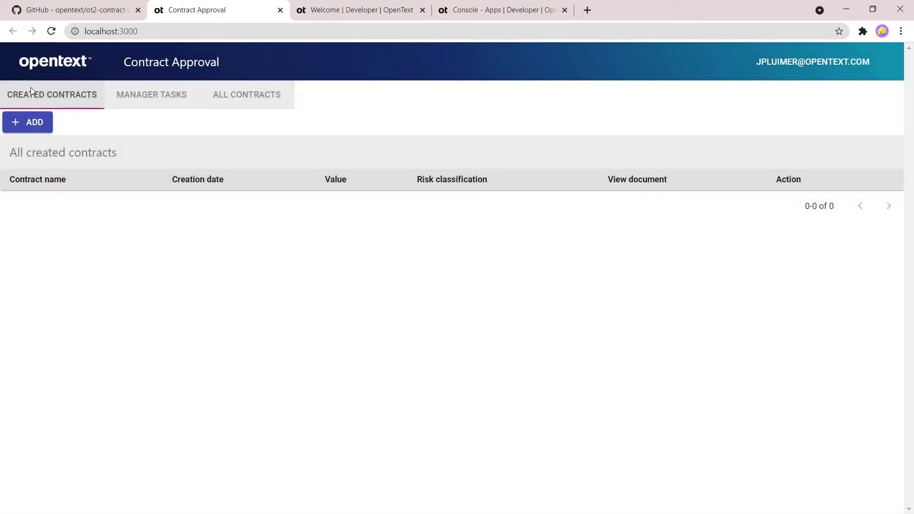
Step: Fill in Contract 2 from Contract 2.pdf, value 500, using the suggested requester e-mail
click(33, 123)
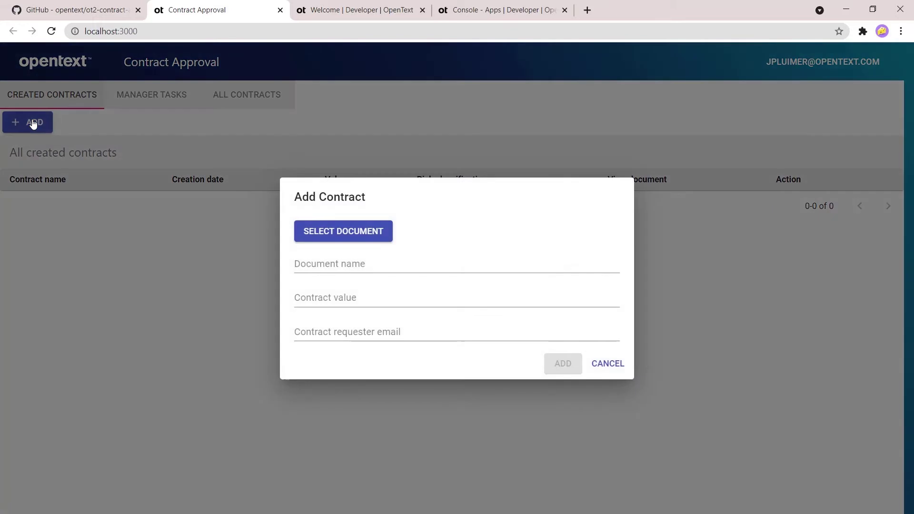
click(370, 241)
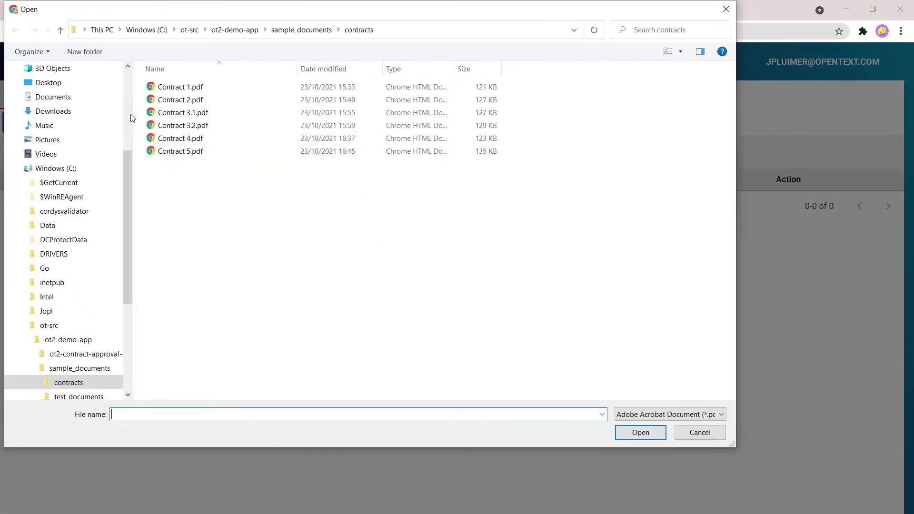
double_click(183, 101)
click(365, 266)
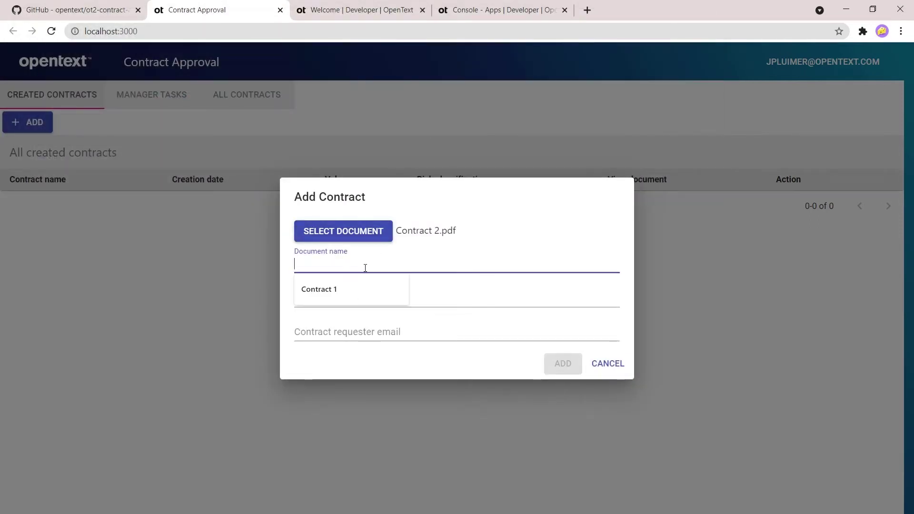
text(Contract 2)
key(Tab)
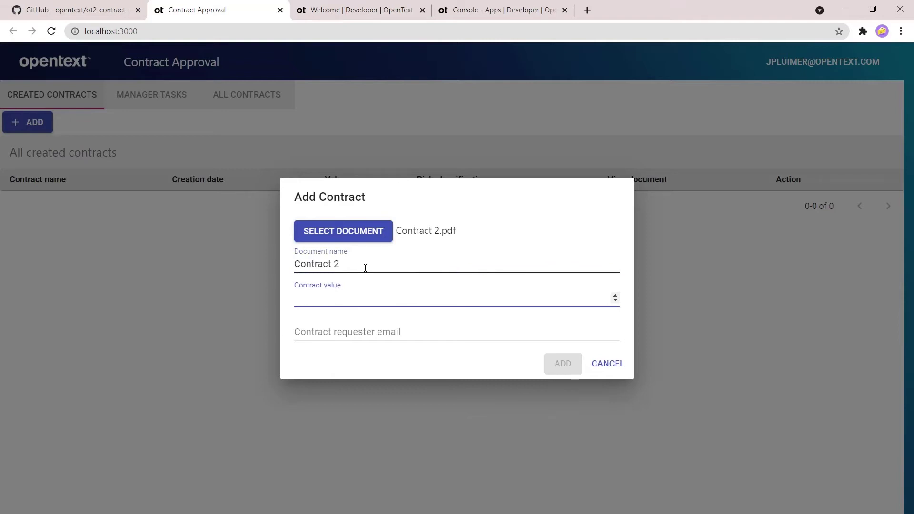
key(Tab)
key(Down)
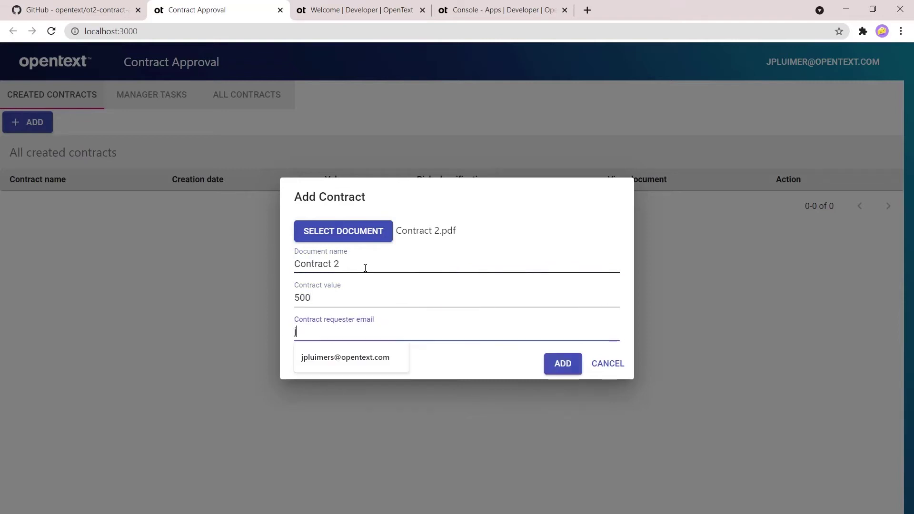
key(Down)
key(Return)
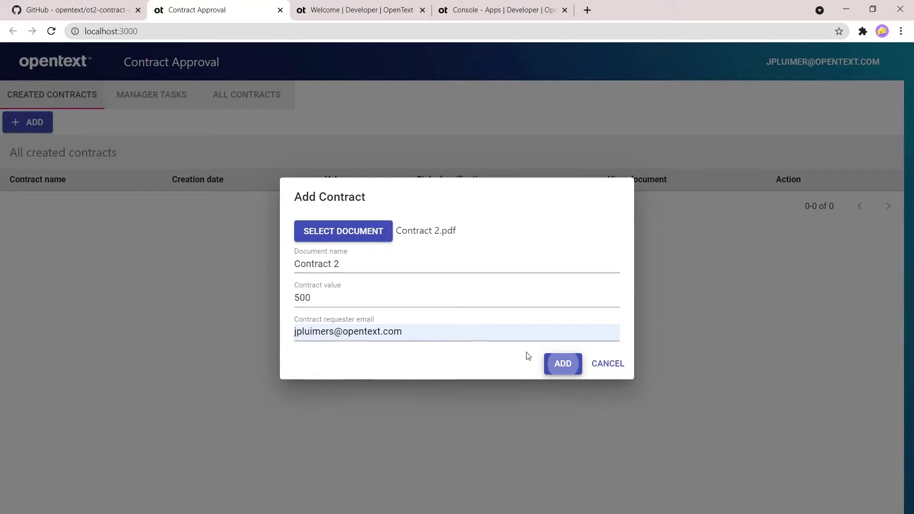
Step: Submit Contract 2, request its approval, and check the manager tasks and all contracts list
click(570, 369)
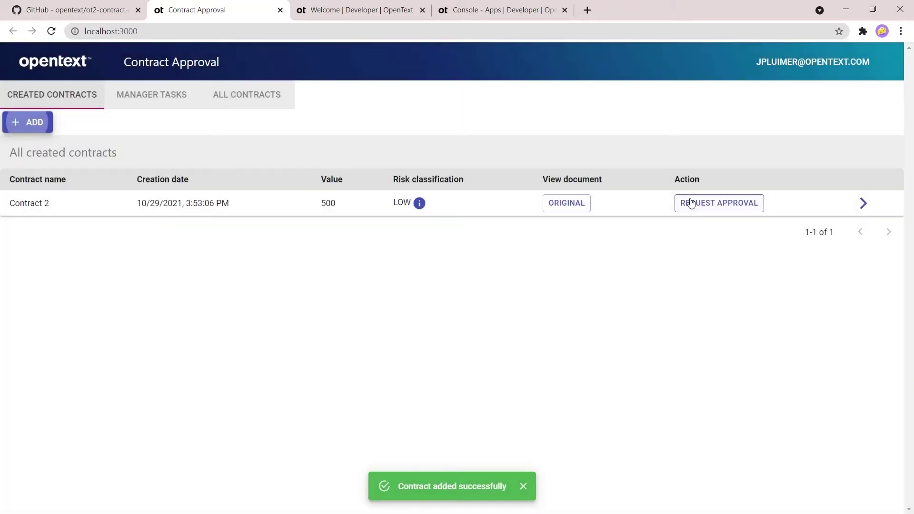
click(691, 203)
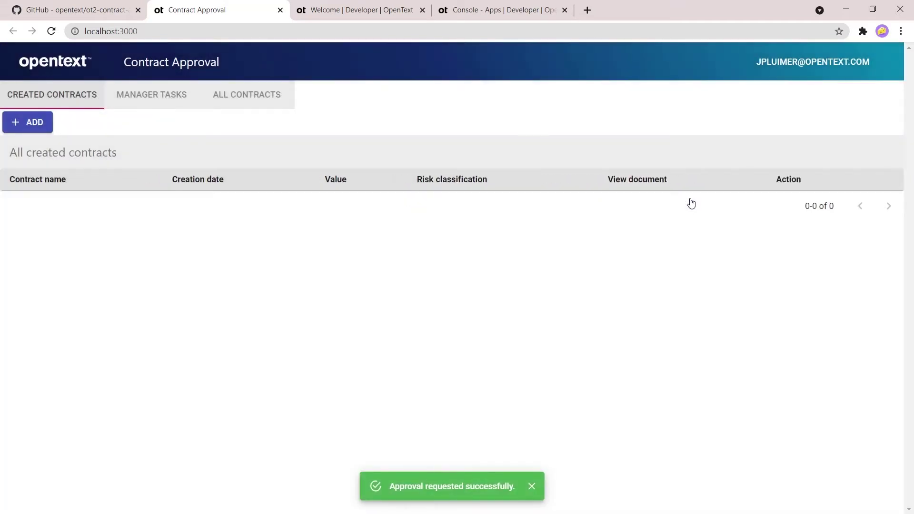
click(180, 107)
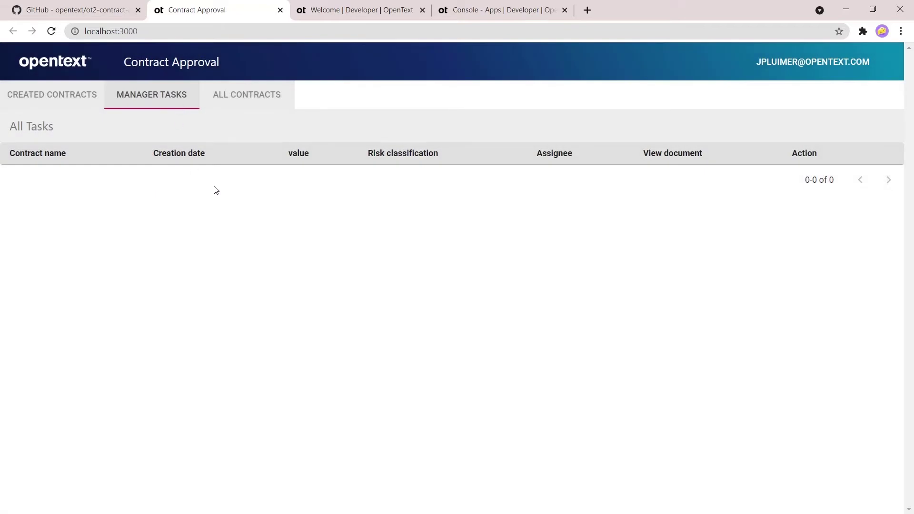
click(245, 99)
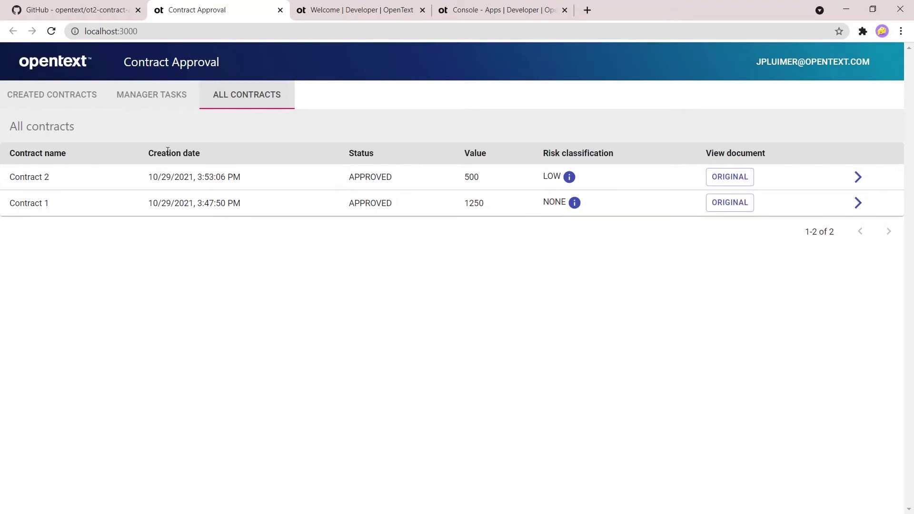
Step: Start a new contract in Created Contracts with Contract 4.pdf as its document
click(37, 94)
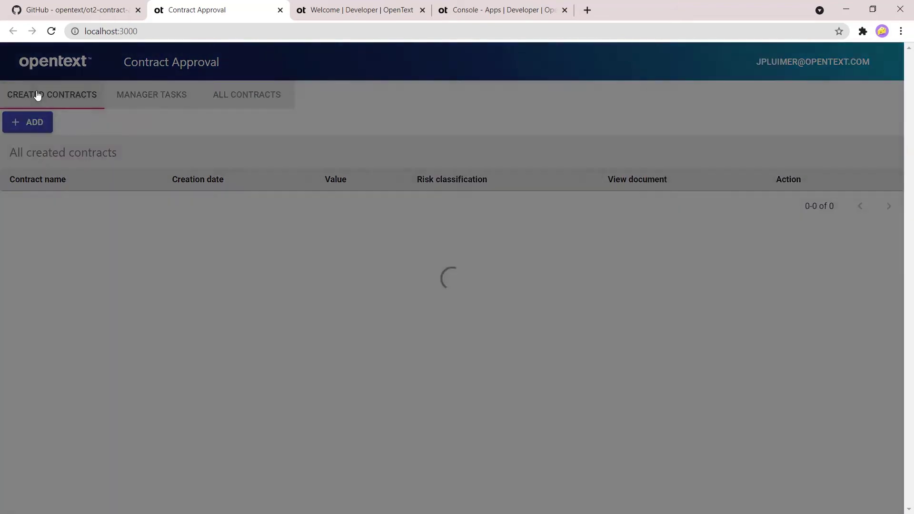
click(31, 123)
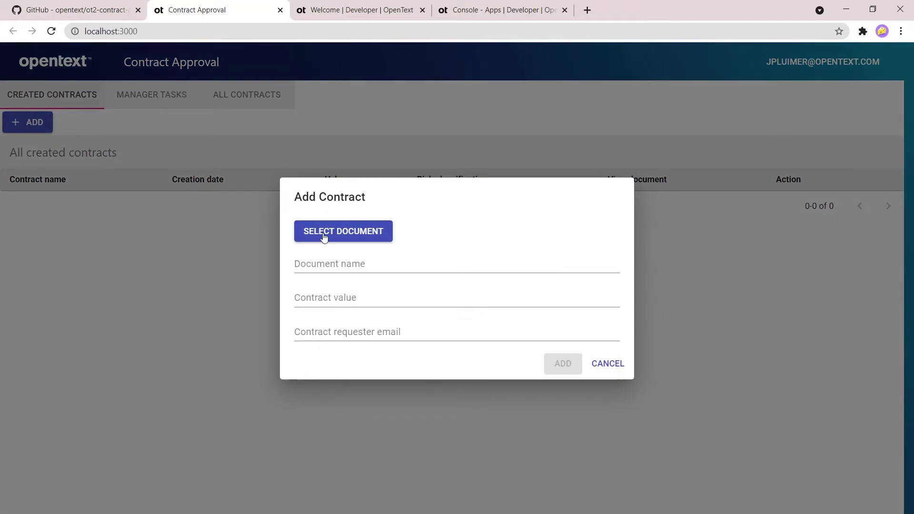
click(344, 233)
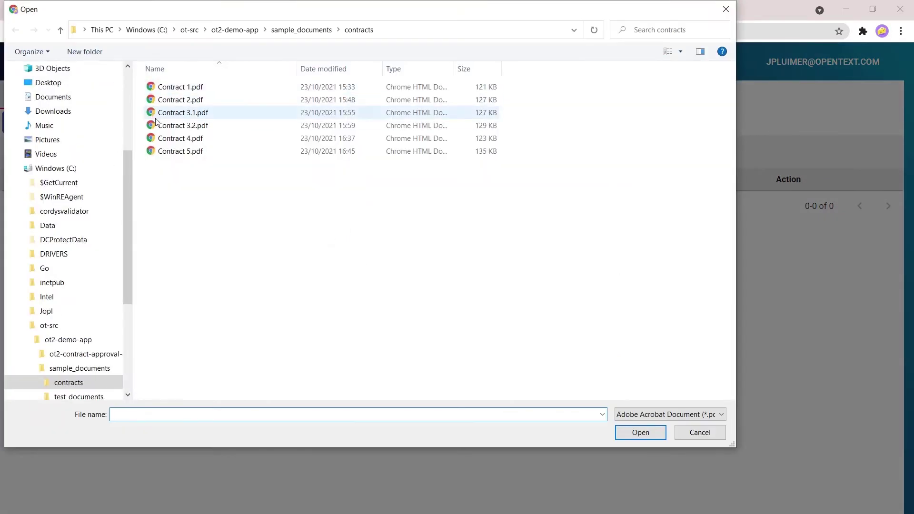
double_click(180, 139)
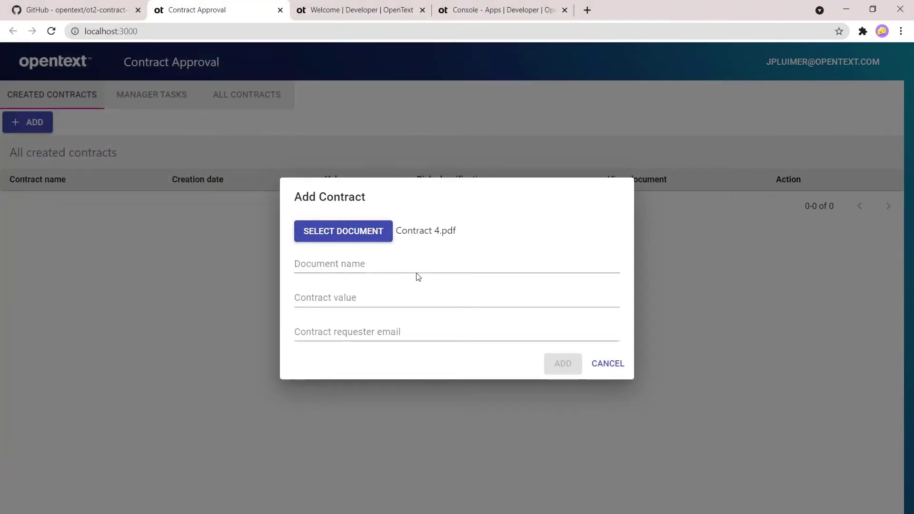
Step: Name it Contract 4 with value 900, pick the suggested requester e-mail, and add it
click(408, 266)
text(Contr)
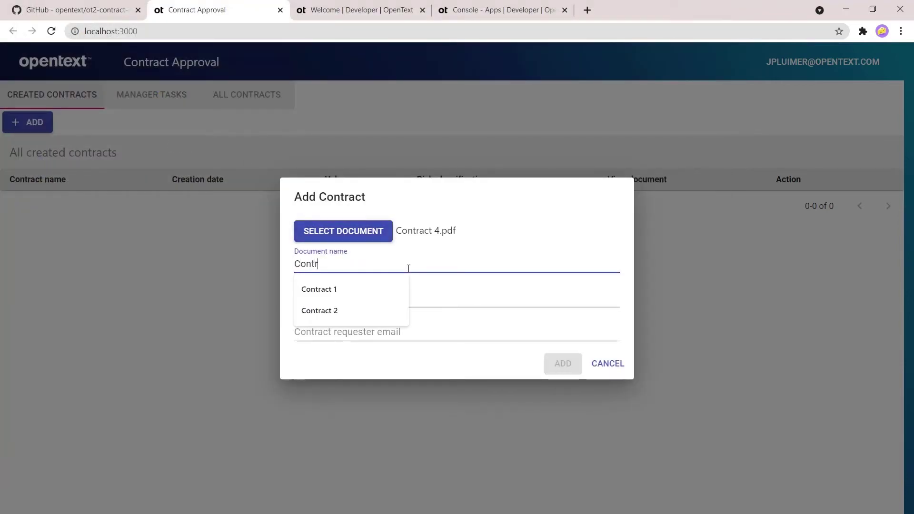
text(act 4)
key(Tab)
text(90)
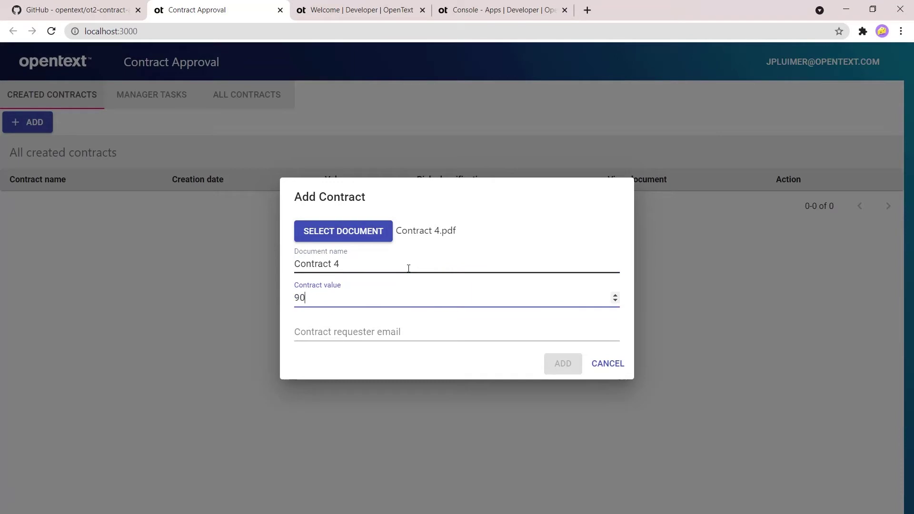
key(Tab)
click(330, 324)
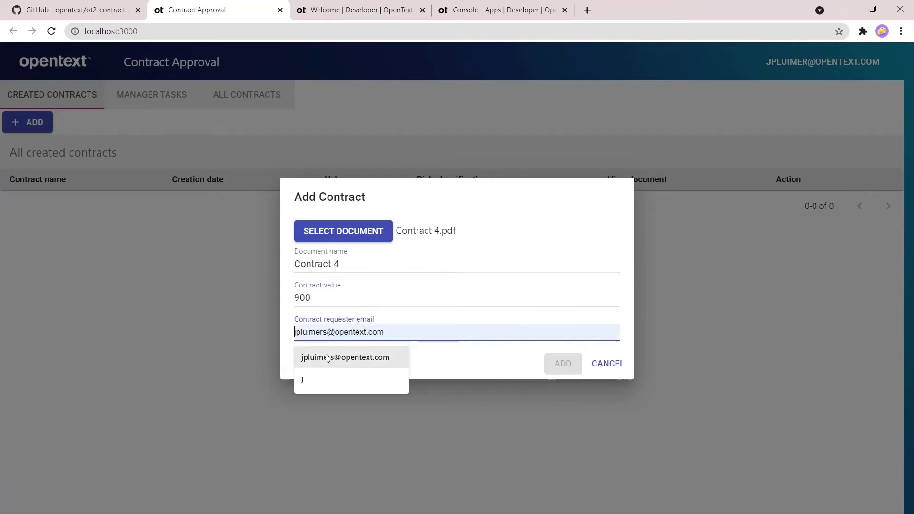
click(331, 360)
click(567, 369)
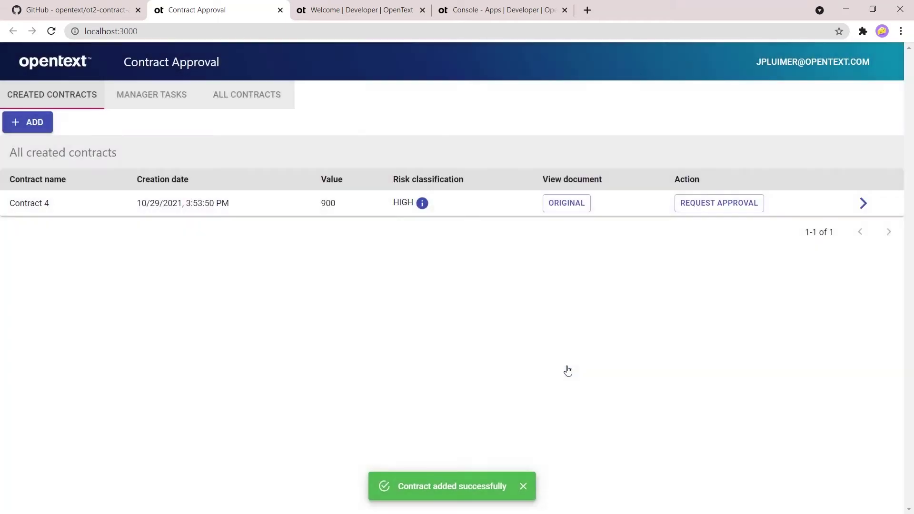
Step: Review Contract 4's HIGH-risk terms and both pages of its original, then request approval
click(422, 204)
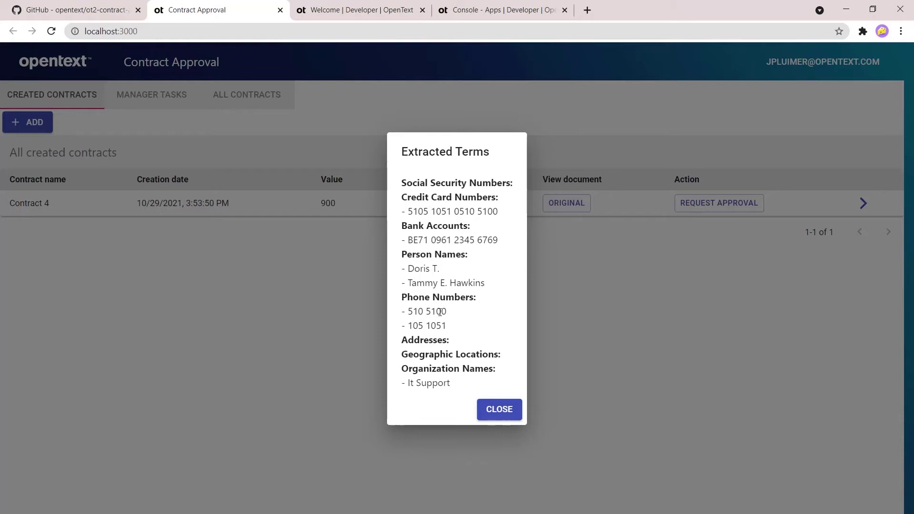
click(496, 413)
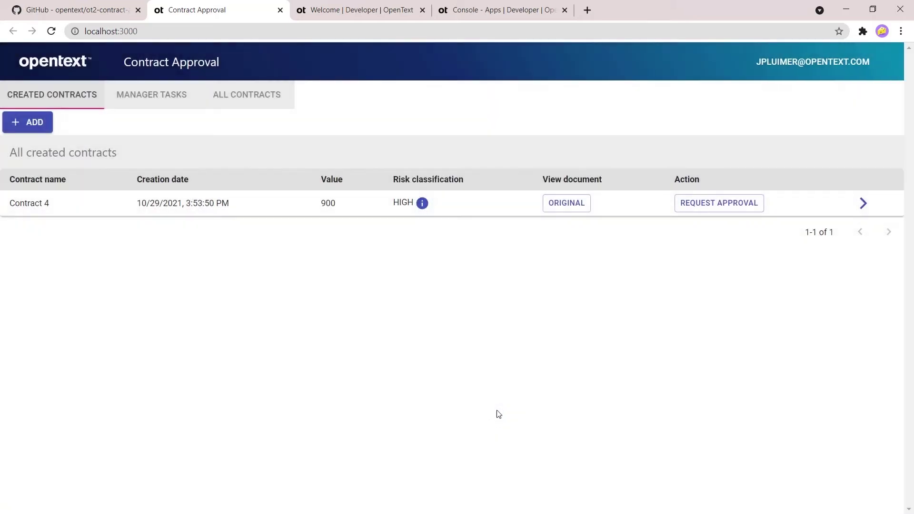
click(575, 204)
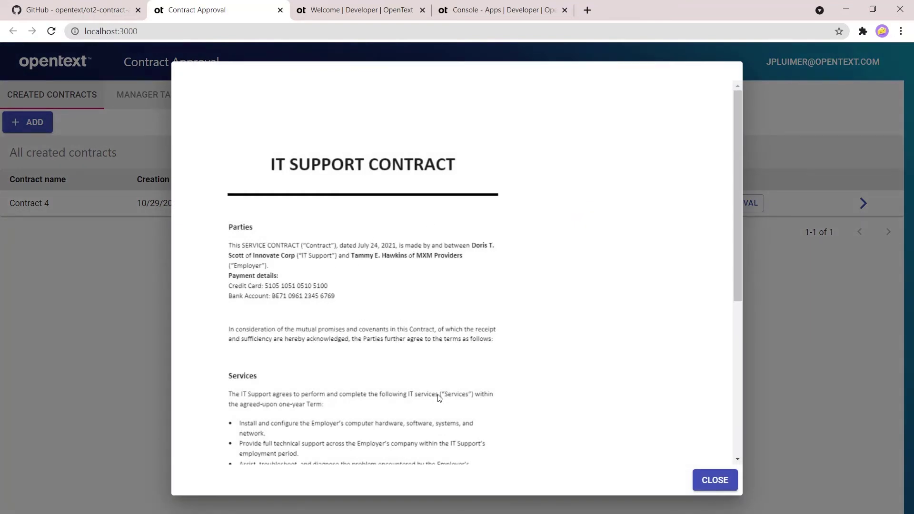
scroll(439, 399, down, 10)
click(468, 430)
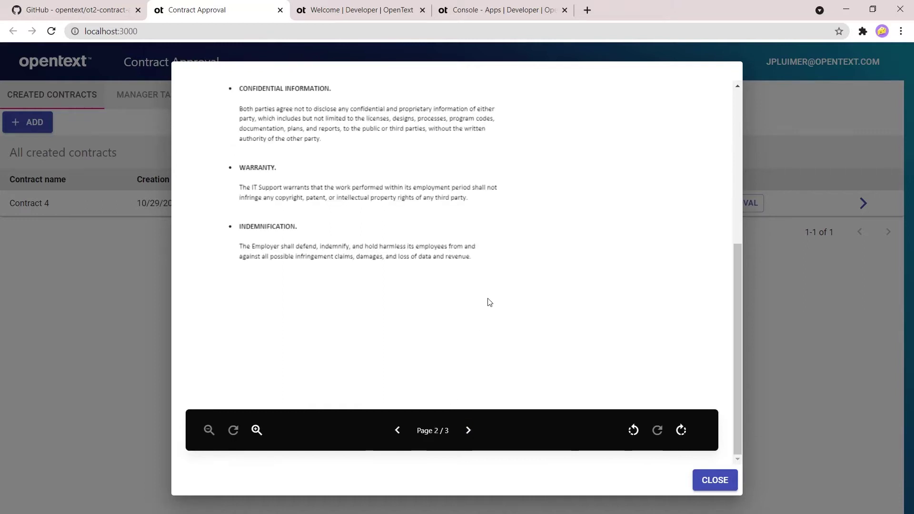
scroll(488, 302, up, 6)
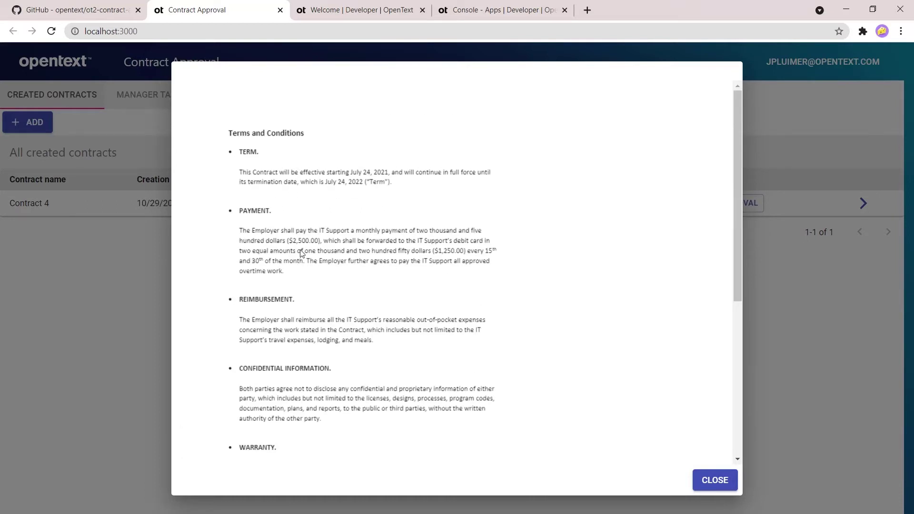
click(715, 480)
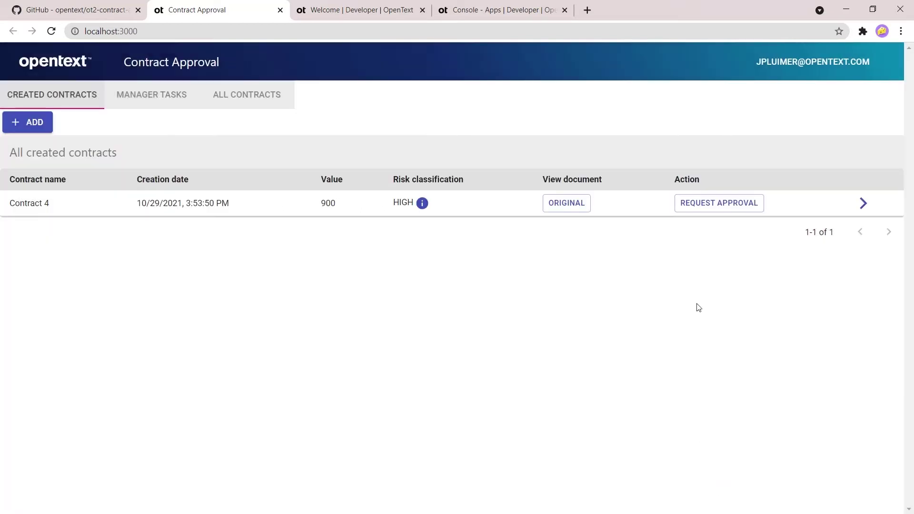
click(702, 205)
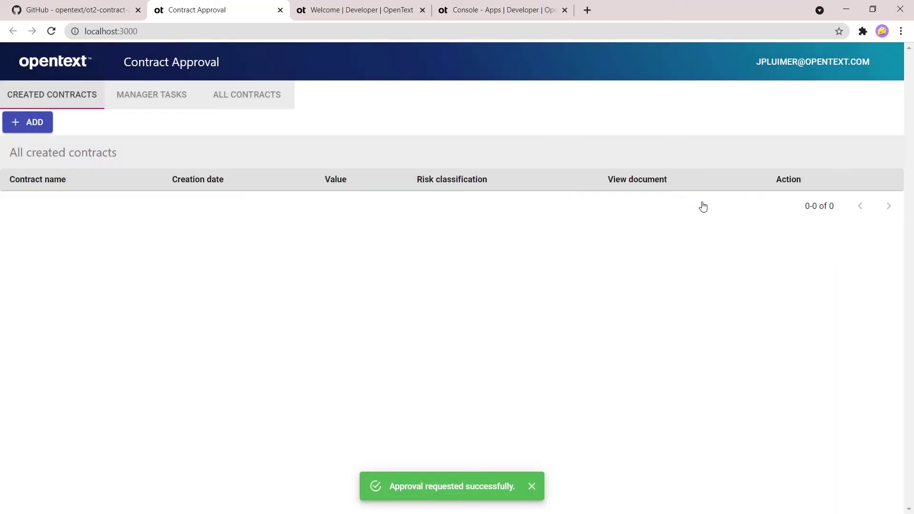
Step: Approve Contract 4 in manager tasks, verify all contracts are approved, and return to created contracts
click(158, 96)
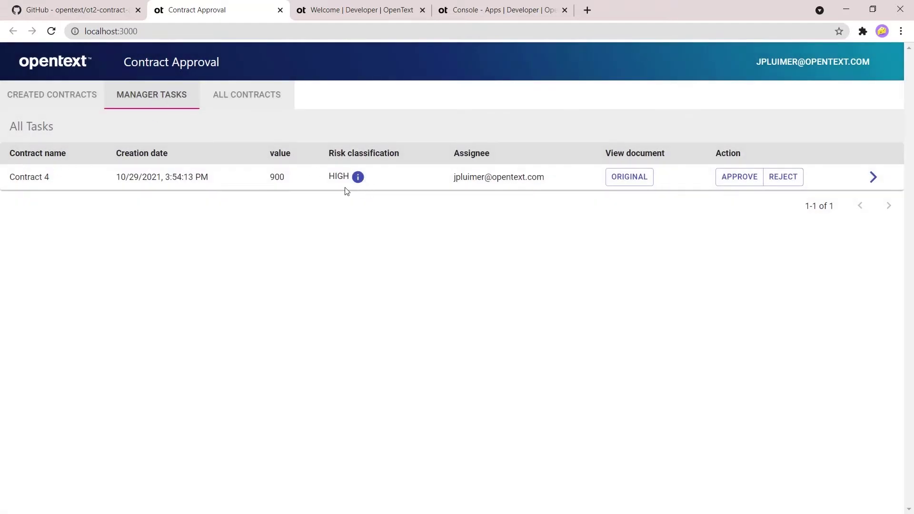
click(742, 179)
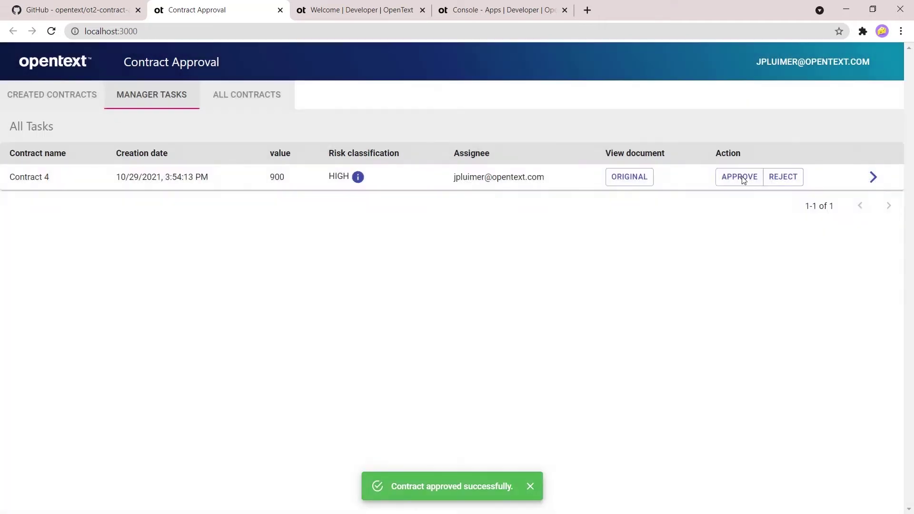
click(246, 102)
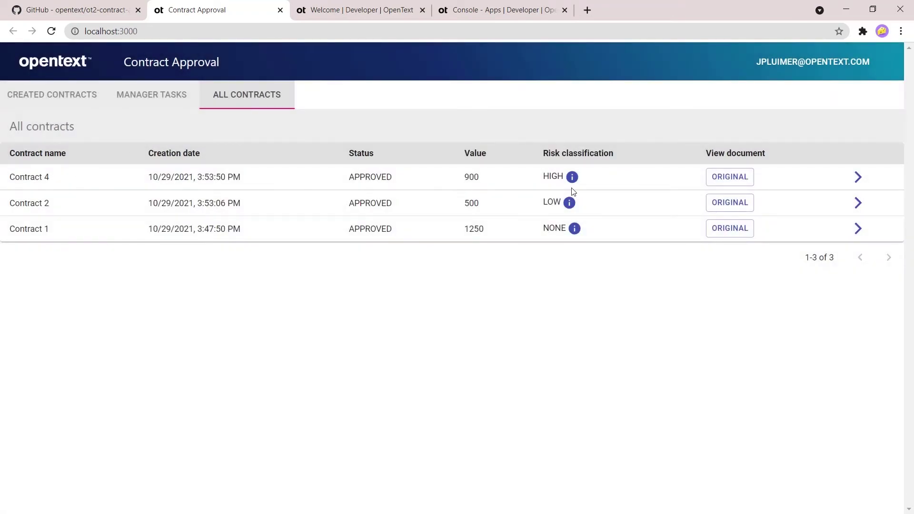
click(43, 101)
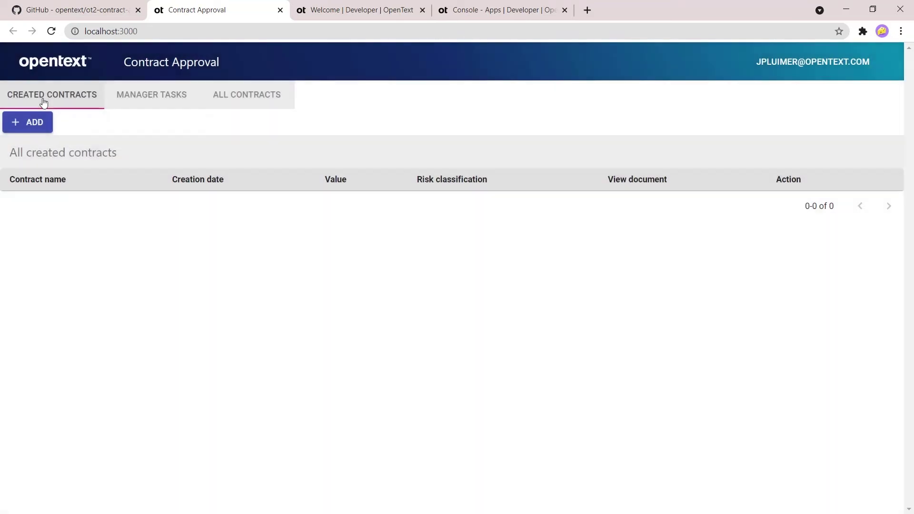
Step: Start a new contract with Contract 5.pdf as its document
click(39, 125)
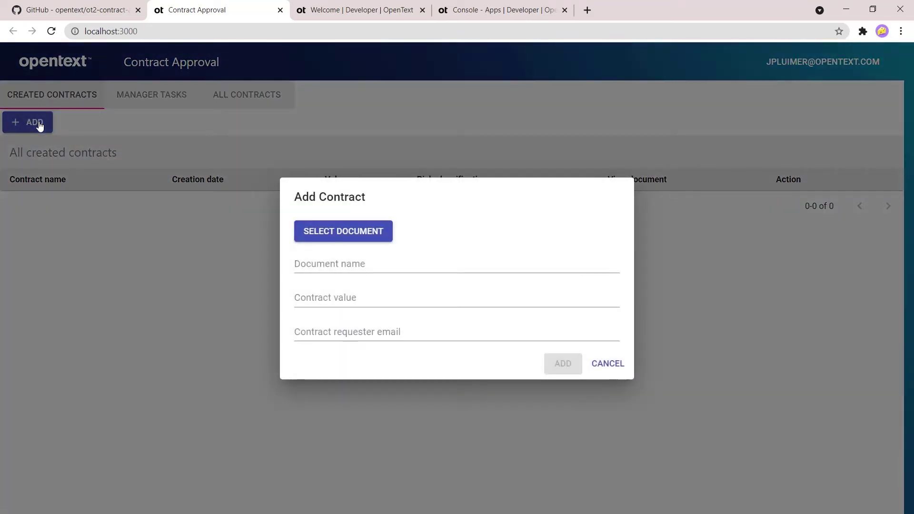
click(332, 227)
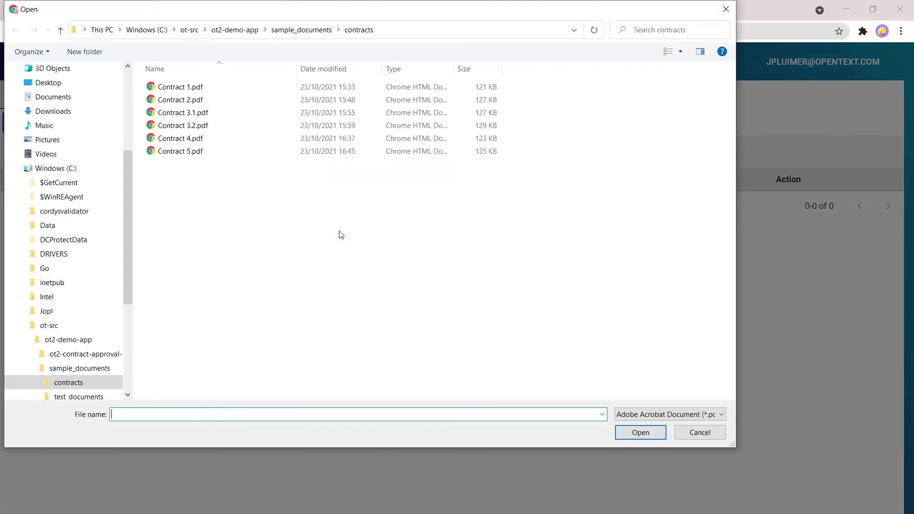
double_click(167, 153)
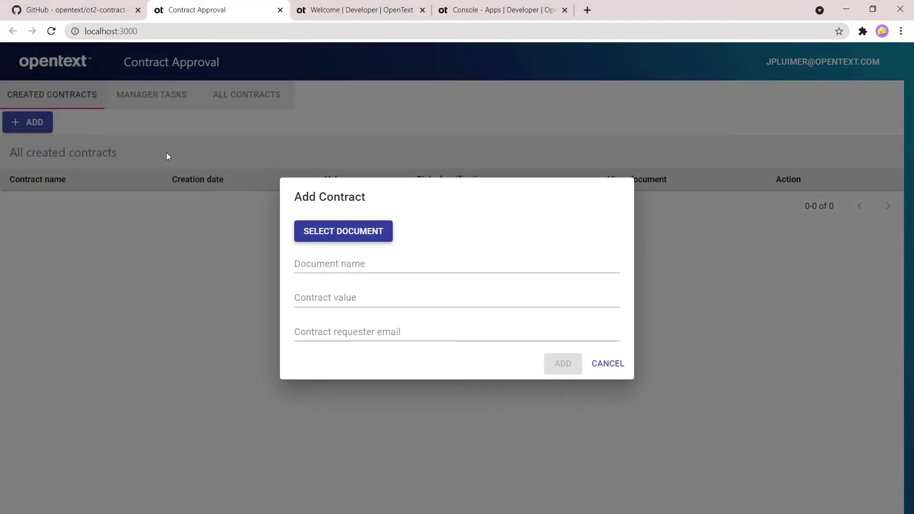
Step: Name it Contract 5, value 1300, enter the requester's e-mail, add it, and request approval
click(324, 260)
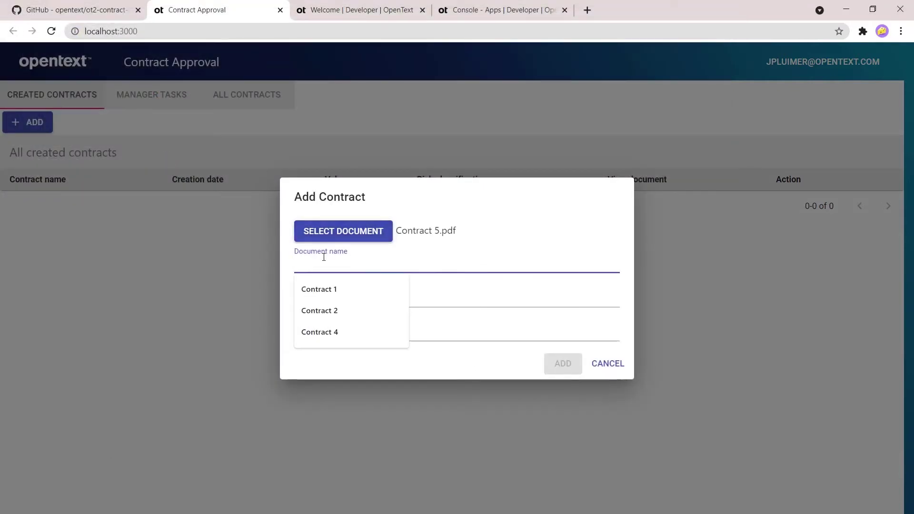
text(Contract 5)
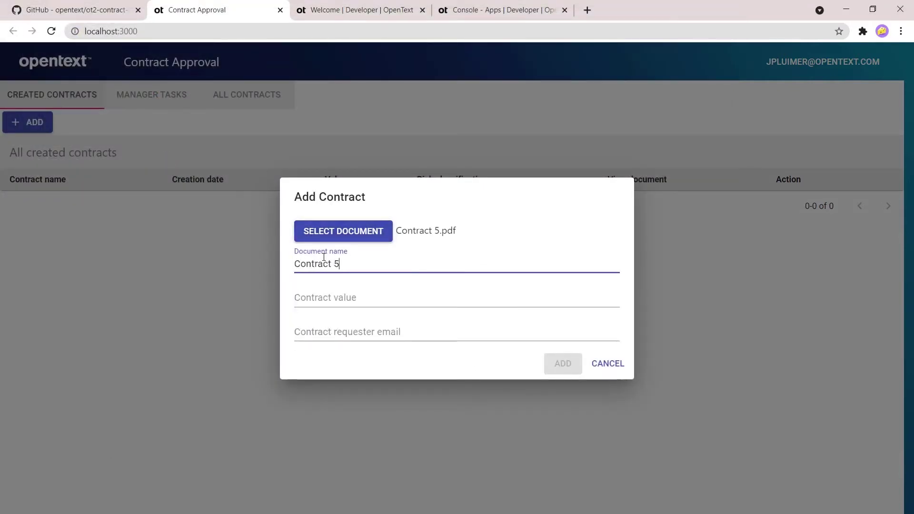
key(Tab)
text(1300)
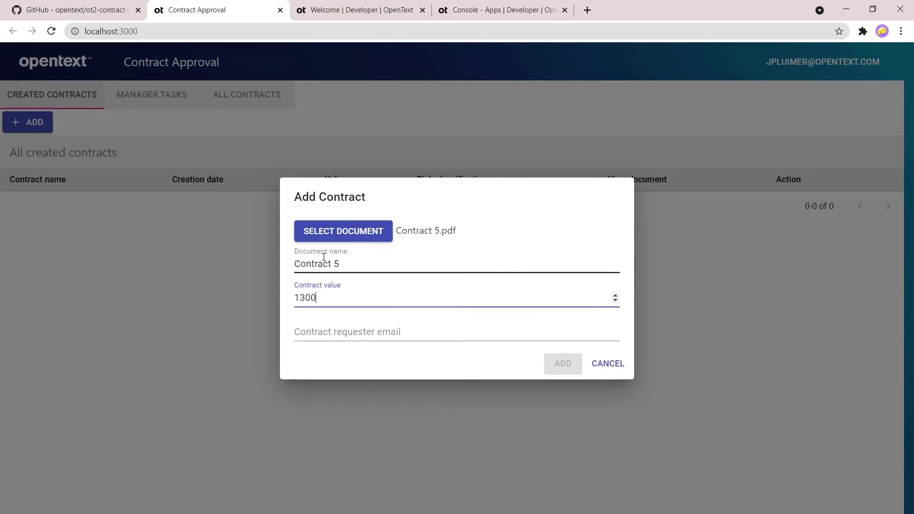
key(Tab)
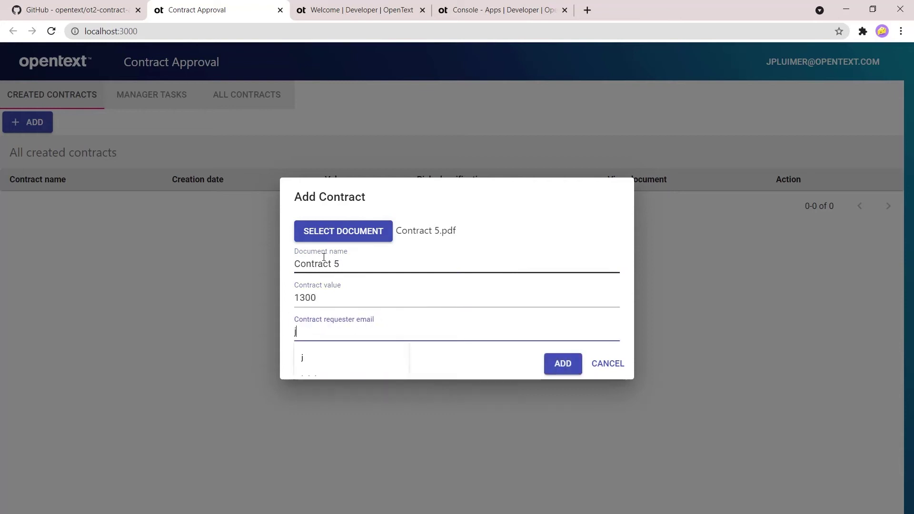
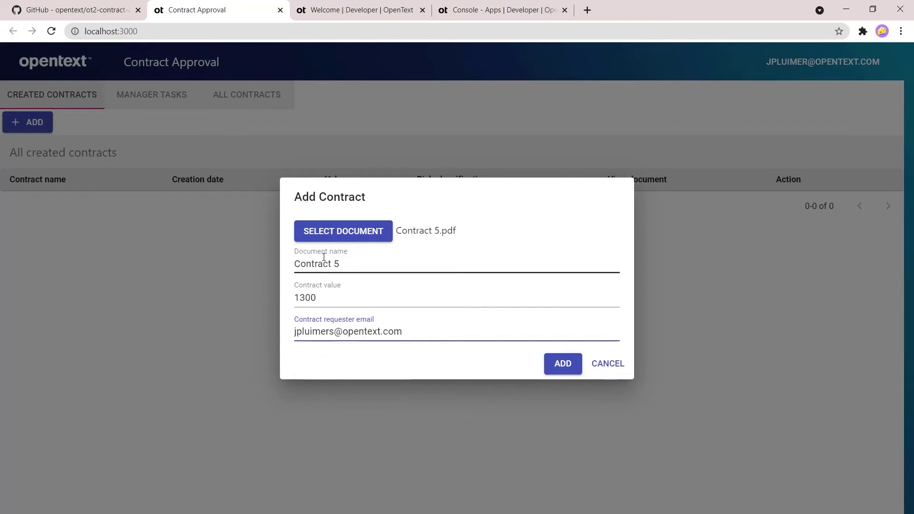
click(574, 374)
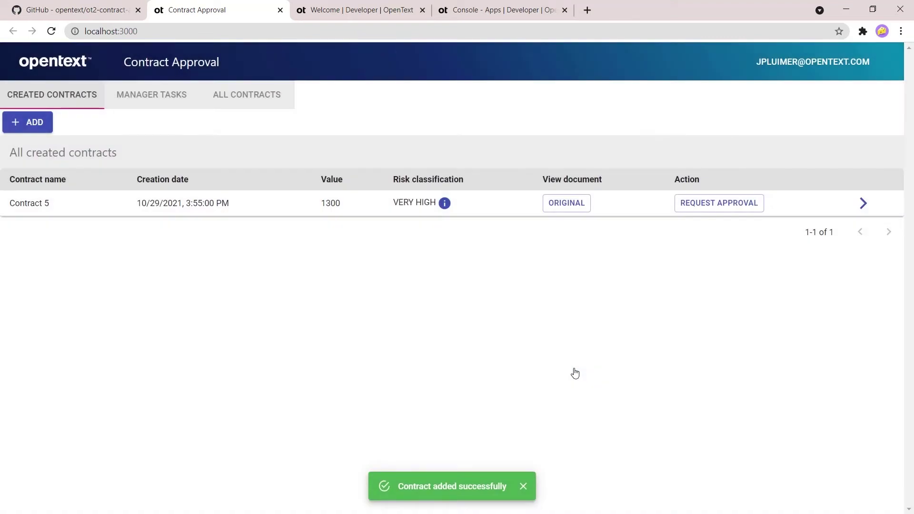
click(693, 206)
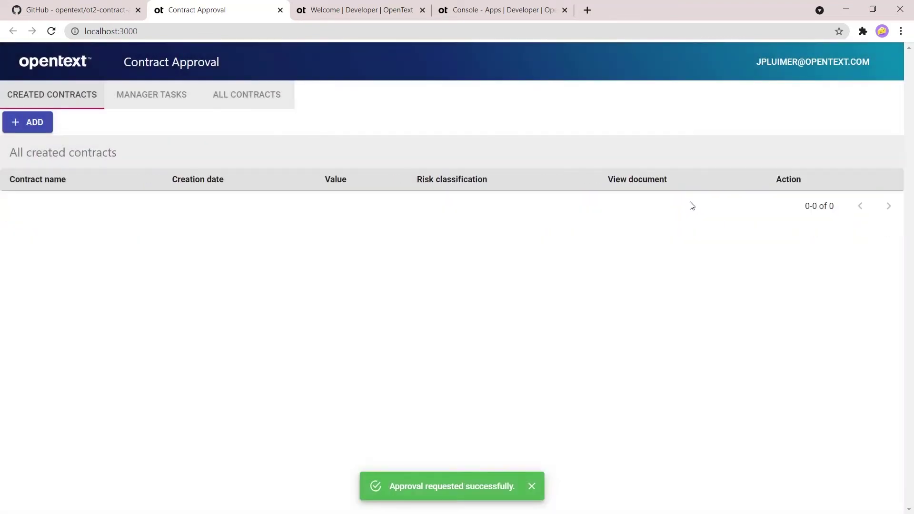
Step: In Manager Tasks, review the extracted terms behind Contract 5's VERY HIGH risk, then open its original document
click(172, 101)
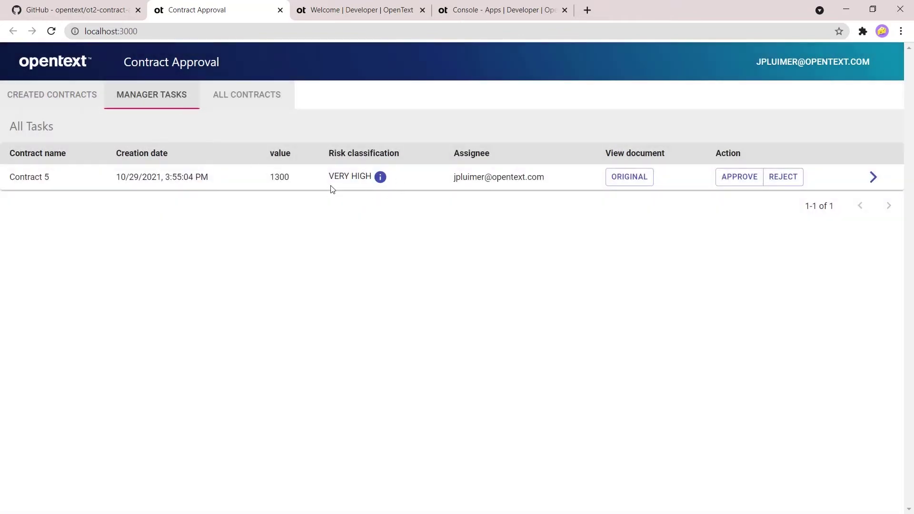
click(381, 178)
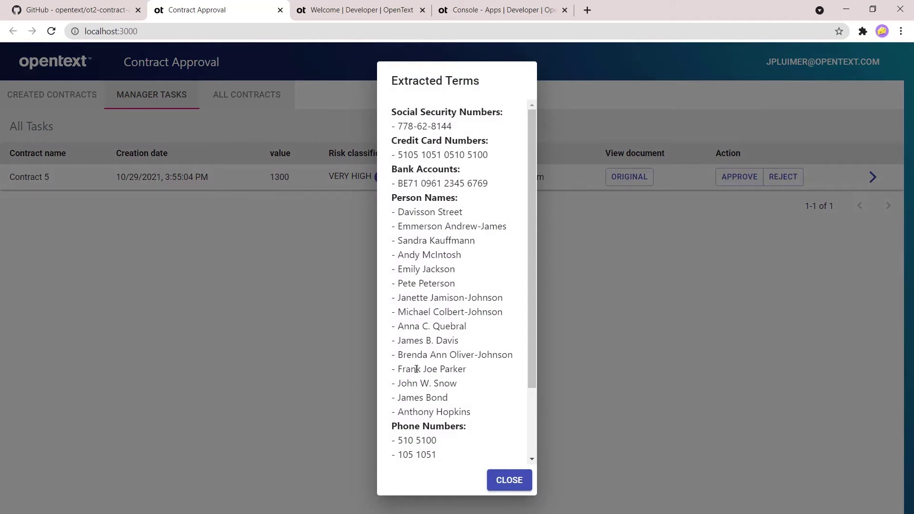
scroll(417, 369, down, 2)
scroll(416, 369, up, 2)
click(497, 488)
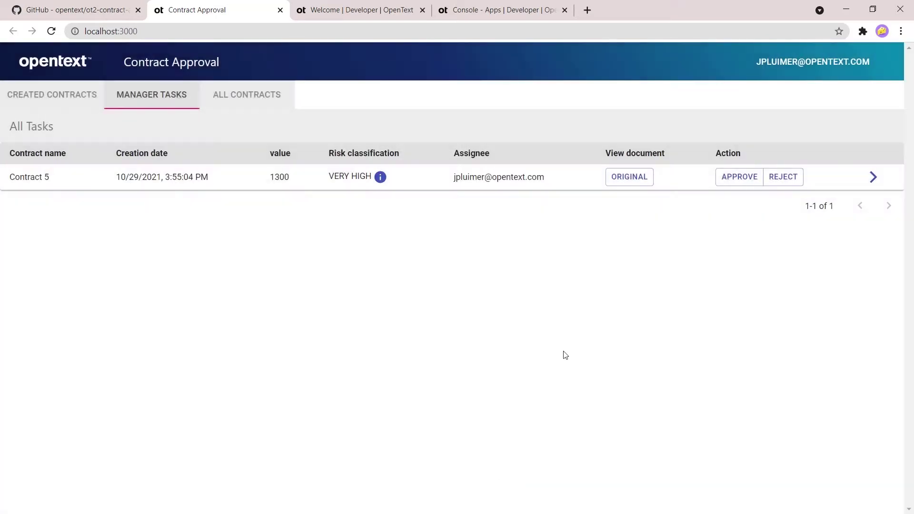
click(637, 184)
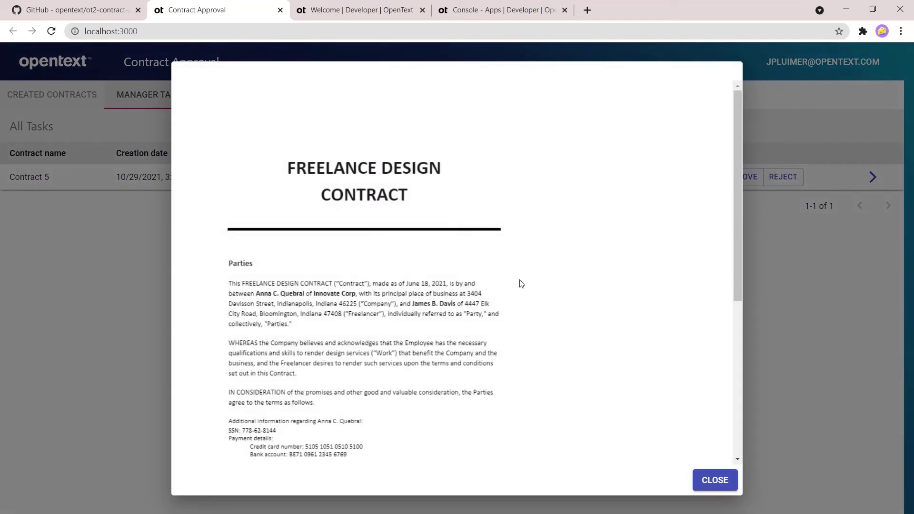
Step: Page through pages 1–4 of the Freelance Design Contract document, then close the viewer
scroll(377, 343, down, 3)
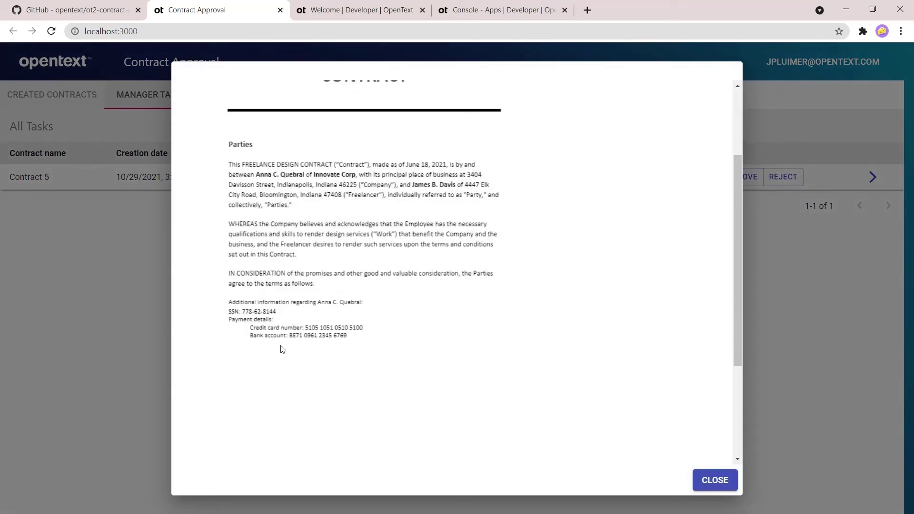
scroll(700, 438, down, 3)
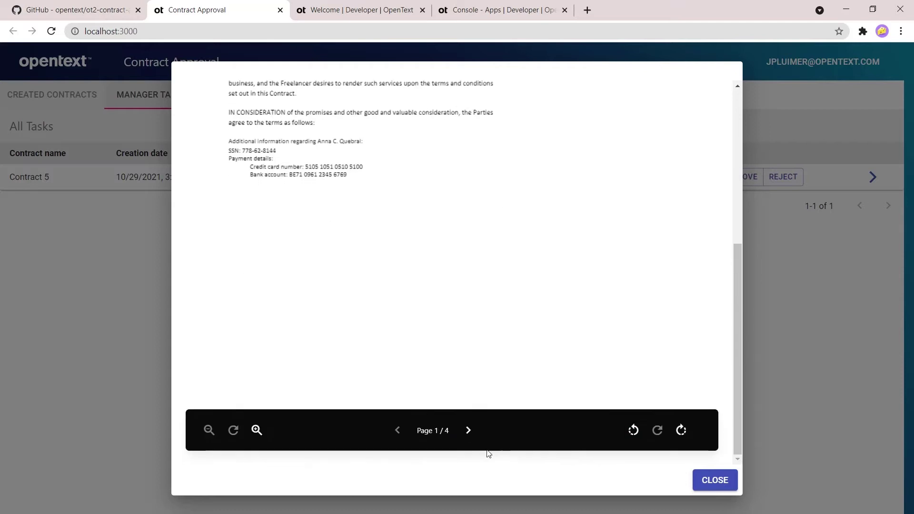
click(468, 431)
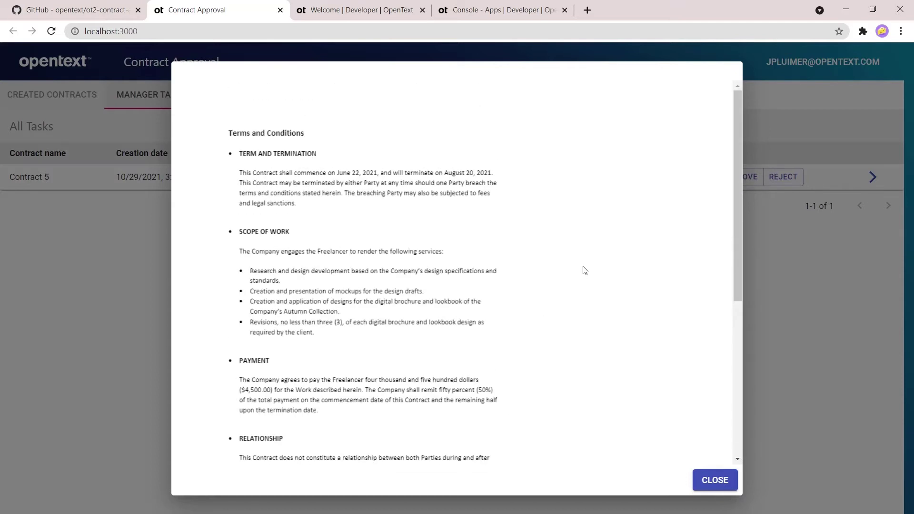
scroll(580, 281, down, 3)
scroll(578, 292, down, 2)
click(467, 432)
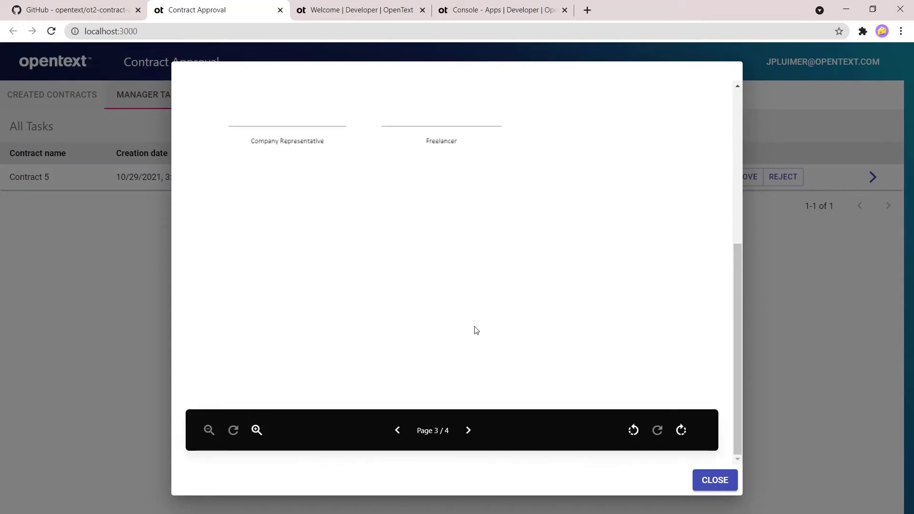
scroll(468, 357, up, 5)
scroll(462, 385, down, 5)
click(468, 430)
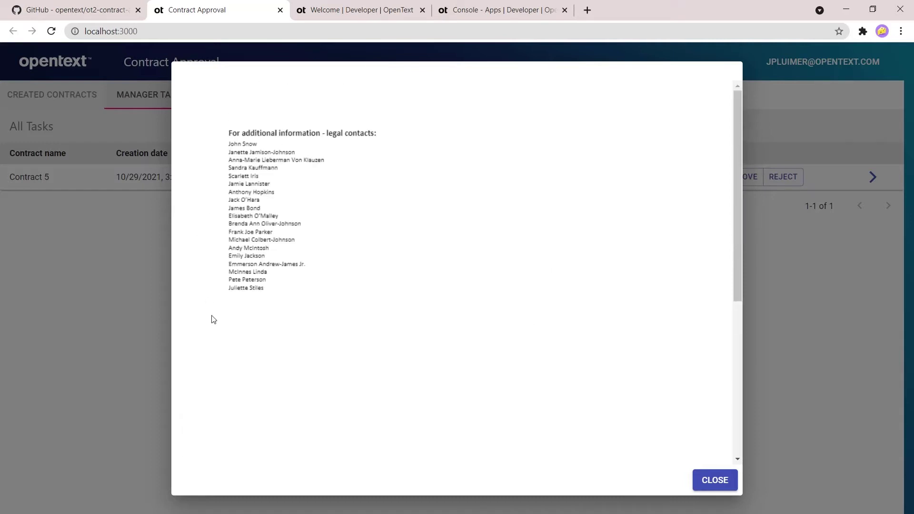
click(714, 481)
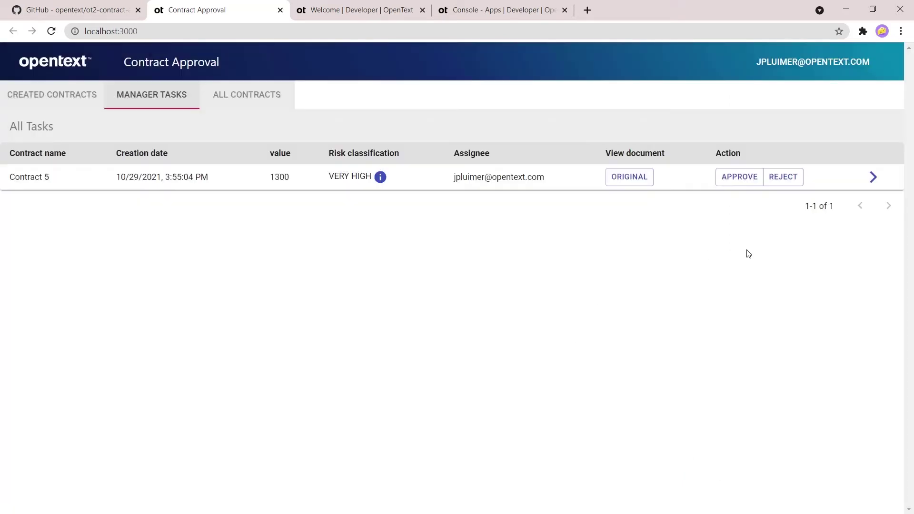
Step: Reject Contract 5, confirm it reads REJECTED under All Contracts, then open Postman's get-access-token request
click(778, 183)
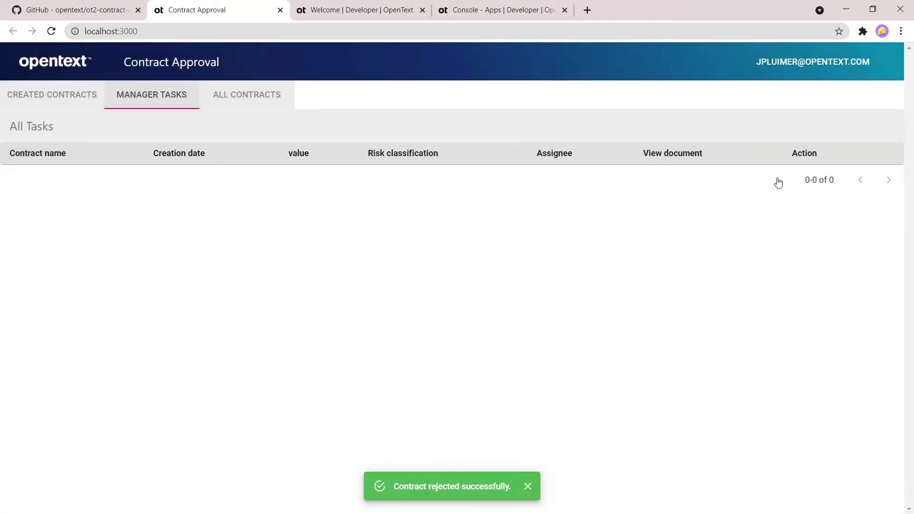
click(259, 95)
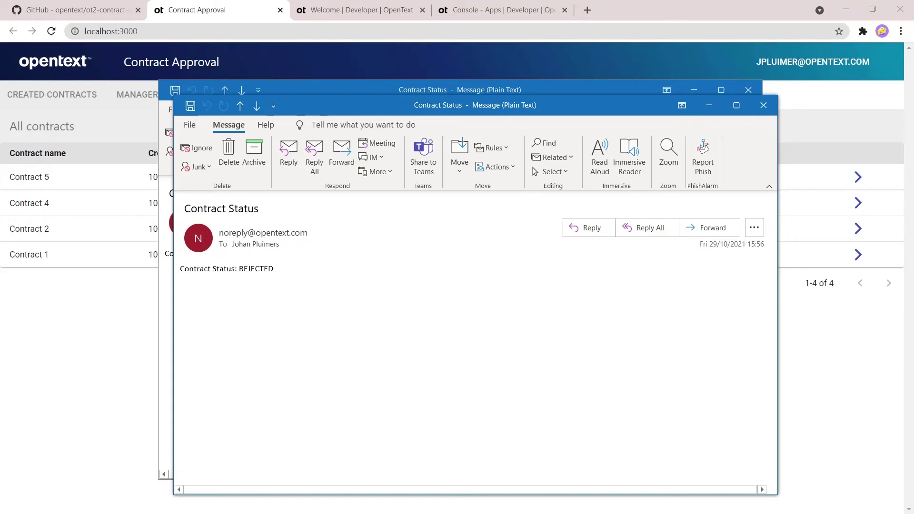
key(alt+Tab)
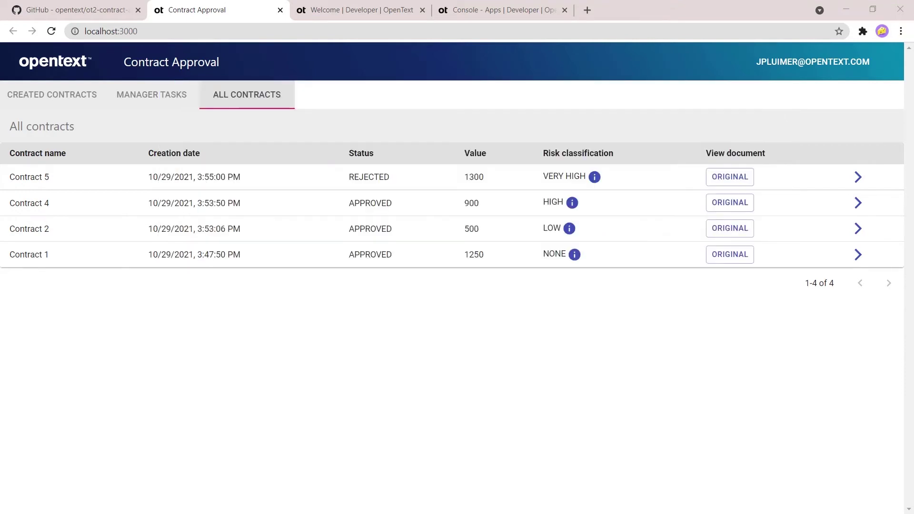
key(alt+Tab)
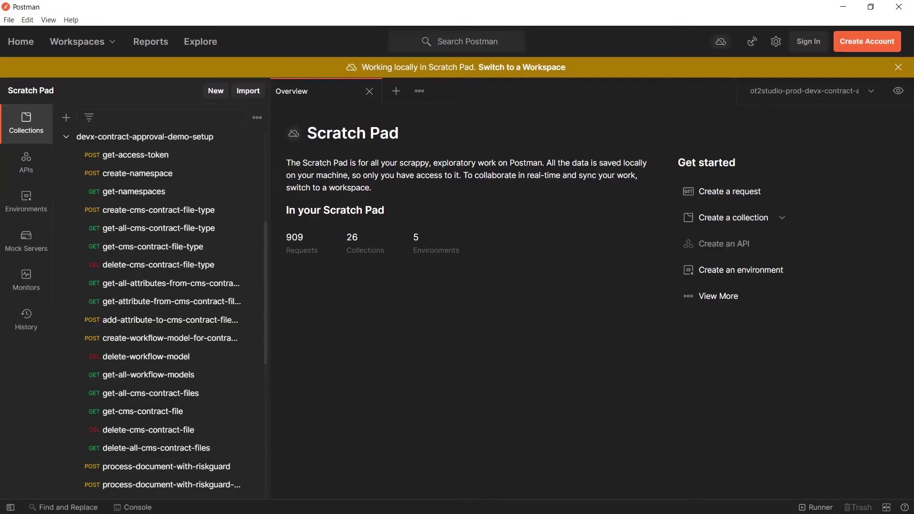
click(188, 161)
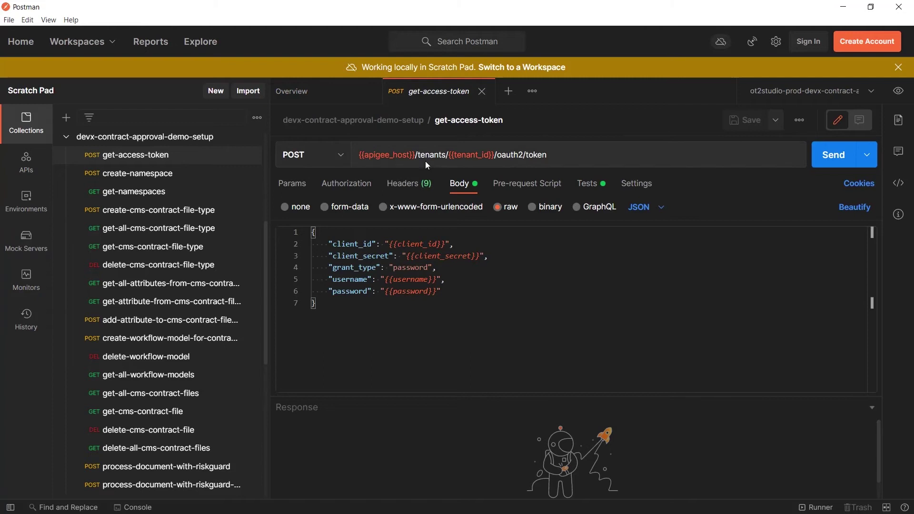
Step: Send get-access-token and review the 200 OK response containing the Bearer token
click(834, 155)
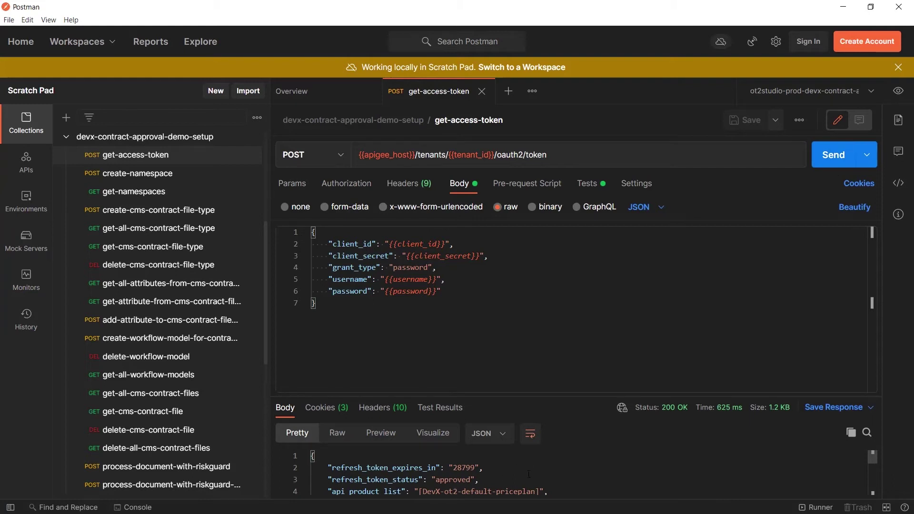
scroll(530, 474, down, 1)
scroll(532, 472, down, 1)
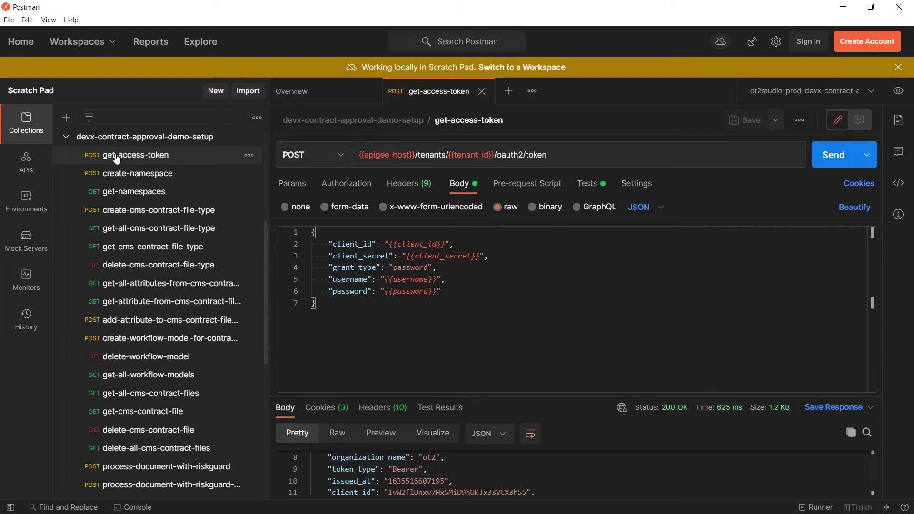
click(137, 177)
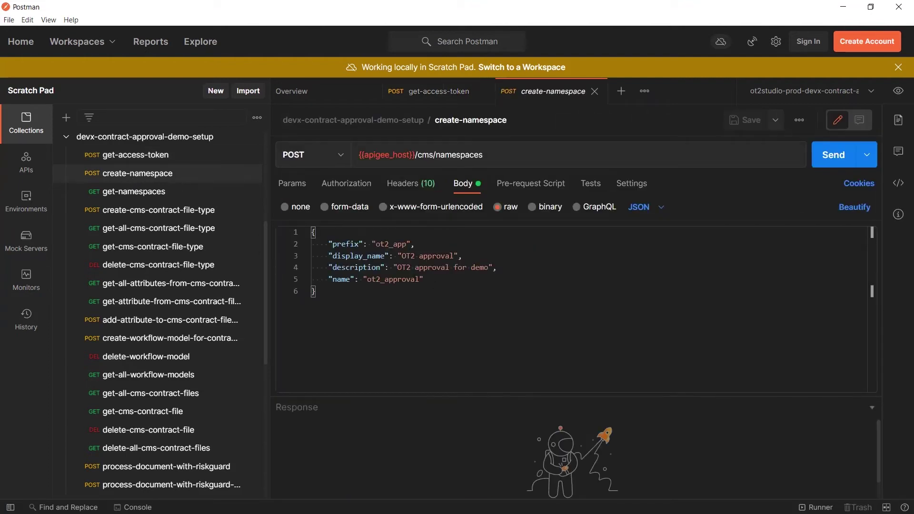
Step: Open create-cms-contract-file-type, enlarge its body panel and scroll through the contract attribute JSON
click(145, 213)
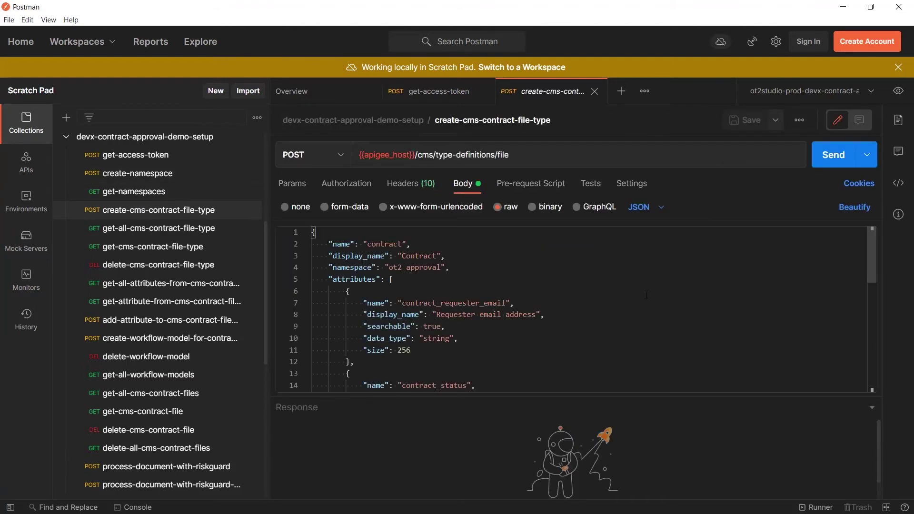
drag(592, 398, 592, 434)
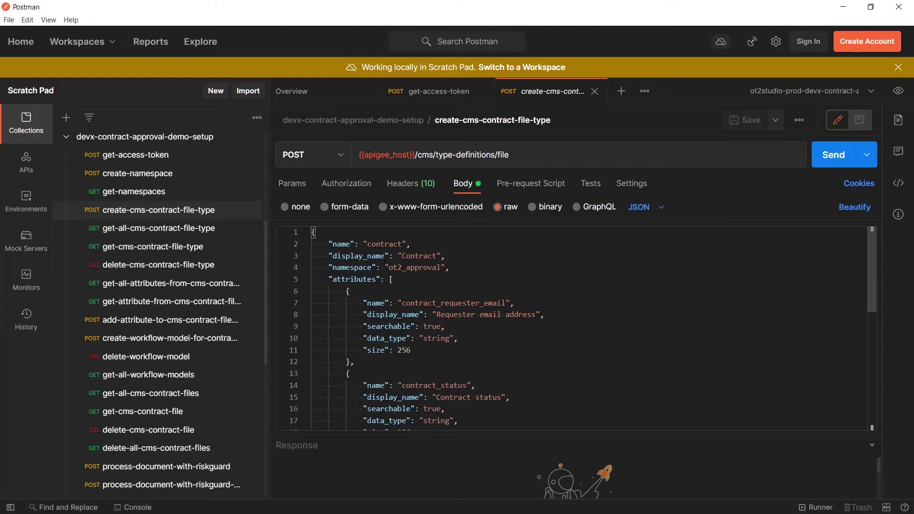
scroll(567, 292, down, 3)
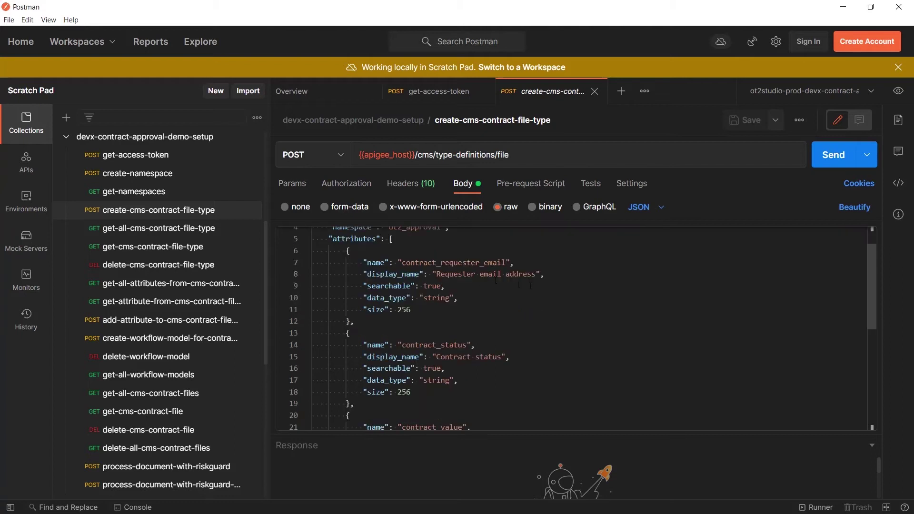
scroll(547, 299, down, 3)
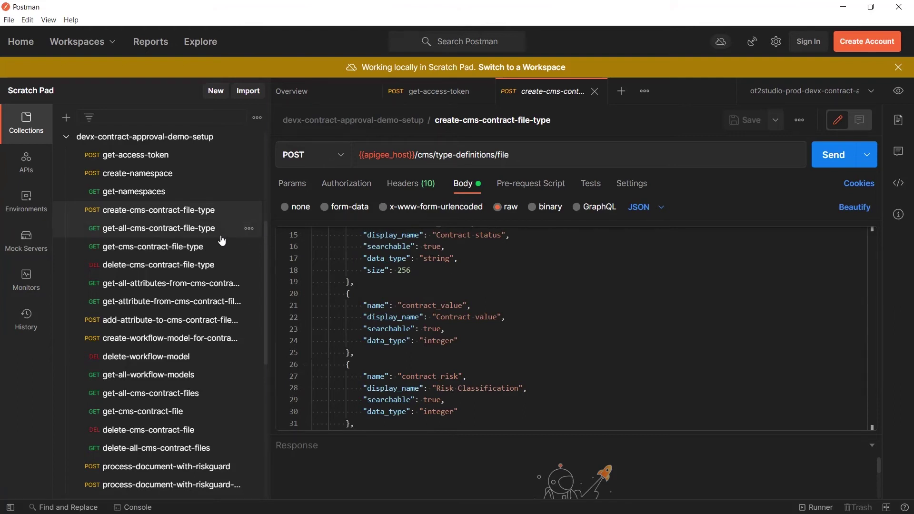
scroll(221, 242, down, 3)
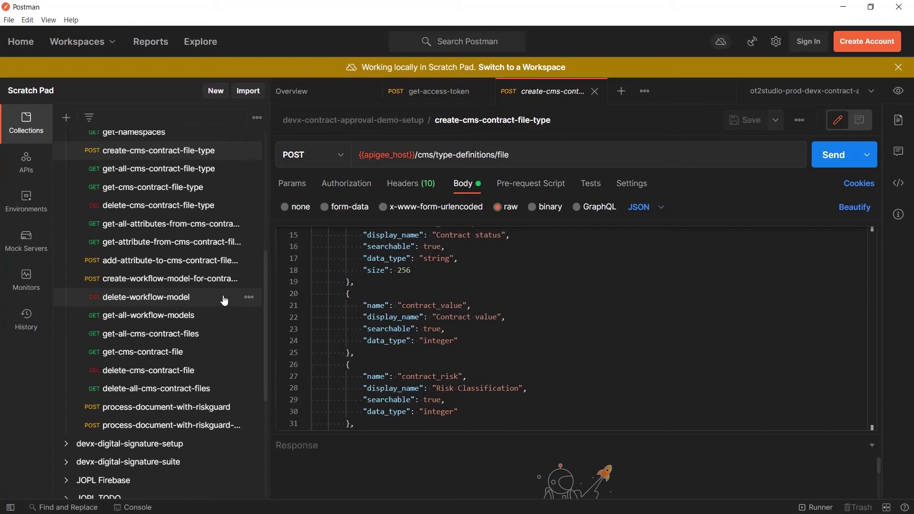
click(193, 277)
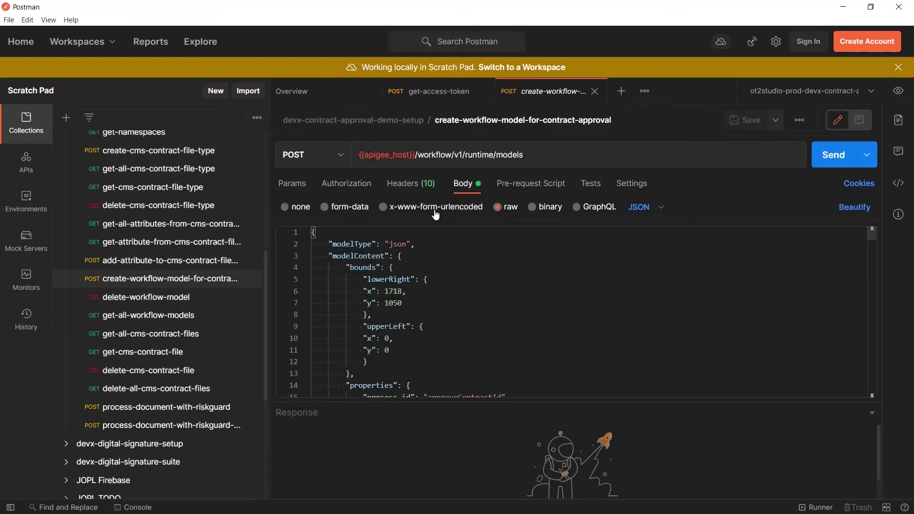
Step: Scroll to the end of the 1465-line BPMN 2.0 JSON workflow model body
scroll(874, 238, down, 1)
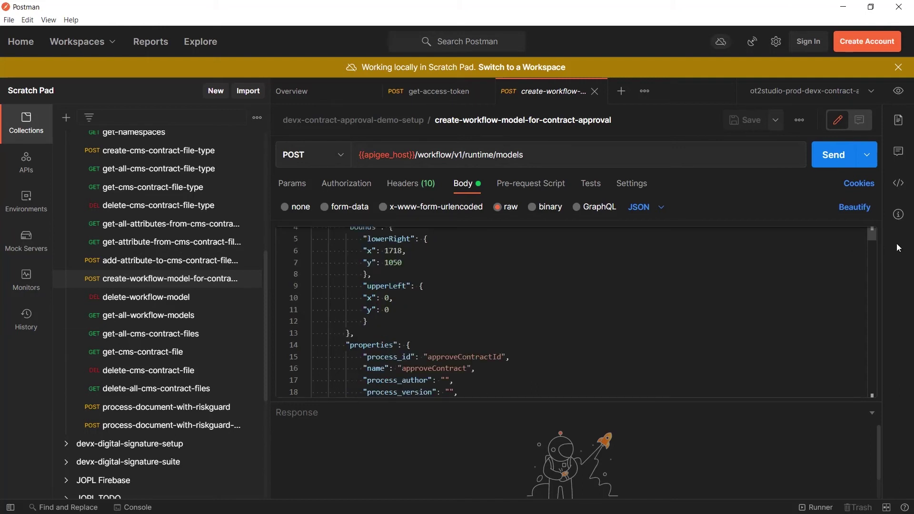
drag(874, 248, 874, 400)
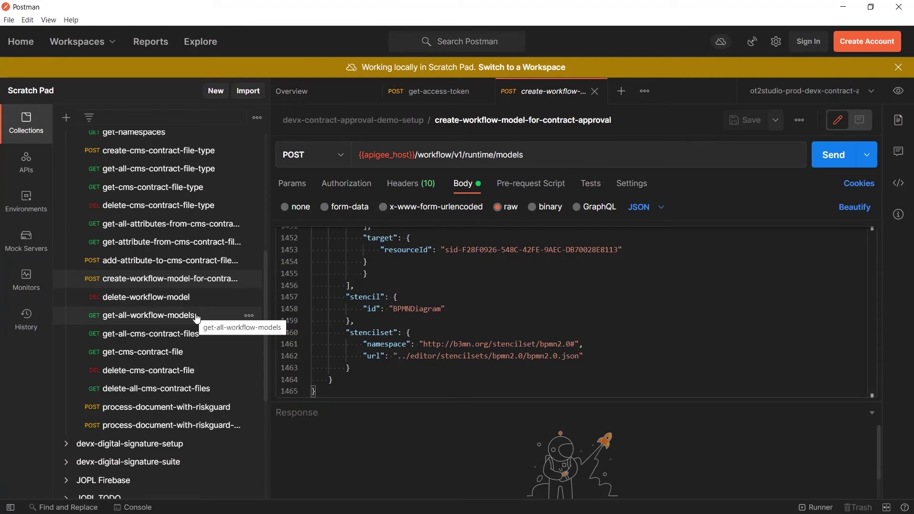
Step: Send get-all-cms-contract-files and scroll the 200 OK response to Contract 4 (risk 4, value 900, APPROVED)
click(182, 356)
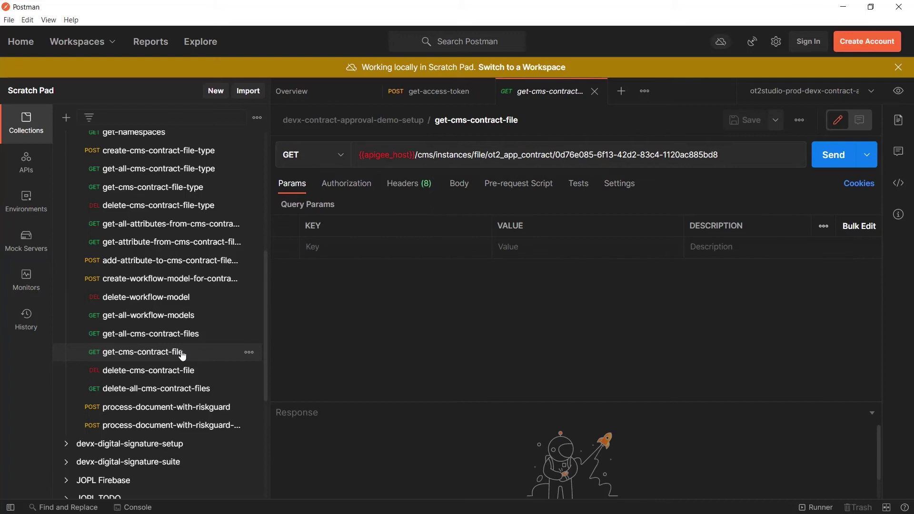
click(183, 335)
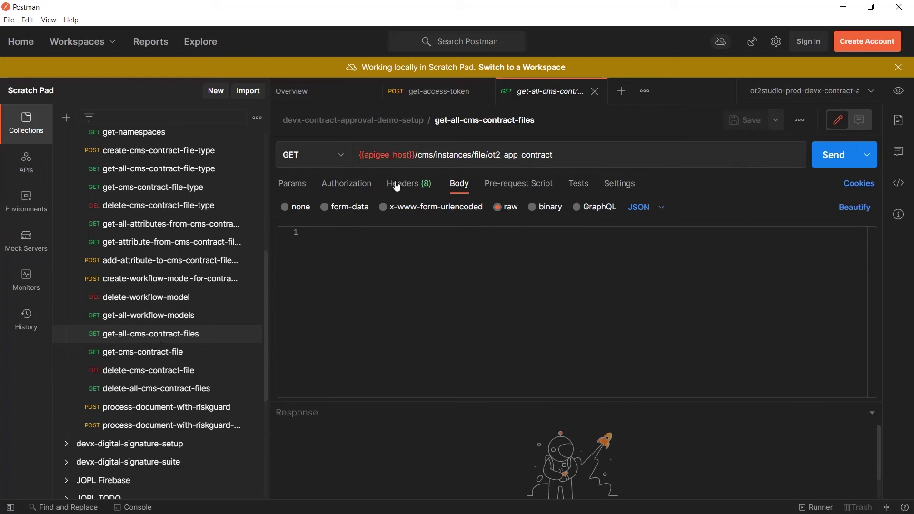
click(850, 161)
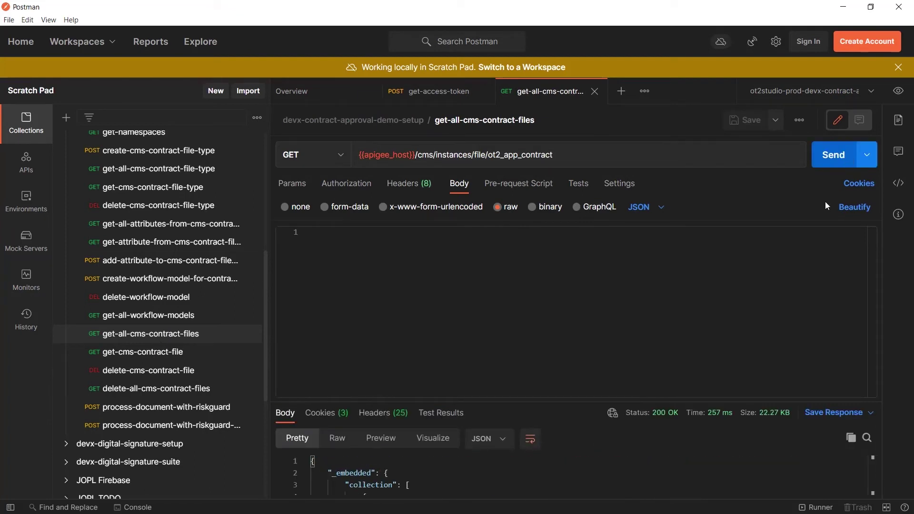
drag(562, 402, 563, 286)
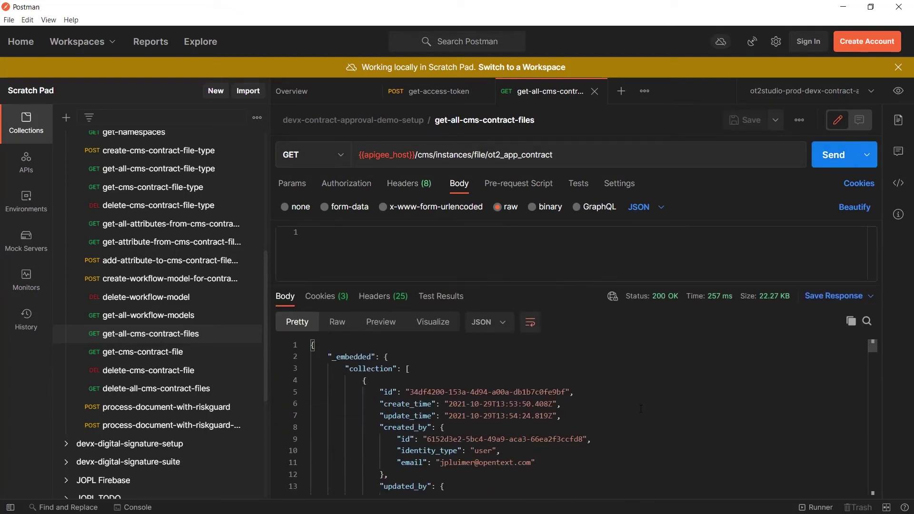
scroll(670, 423, down, 3)
scroll(699, 425, down, 3)
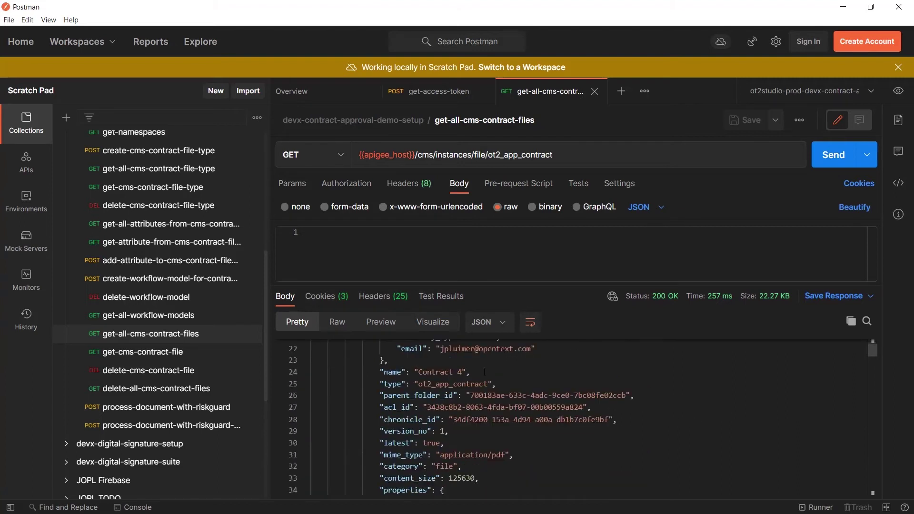
scroll(505, 376, down, 2)
scroll(545, 387, down, 1)
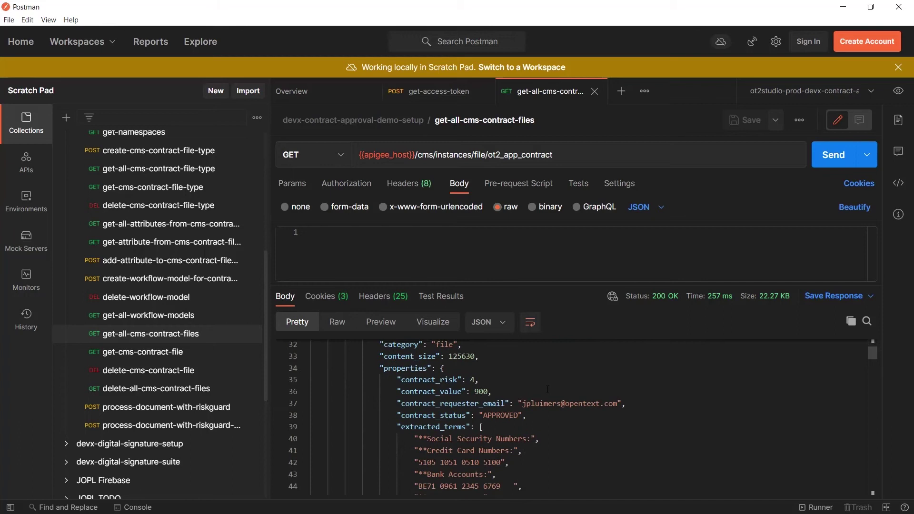
scroll(848, 379, down, 3)
Step: Open process-document-with-riskguard and inspect the Contract 5.pdf results flagging credit card and SSN terms
click(122, 407)
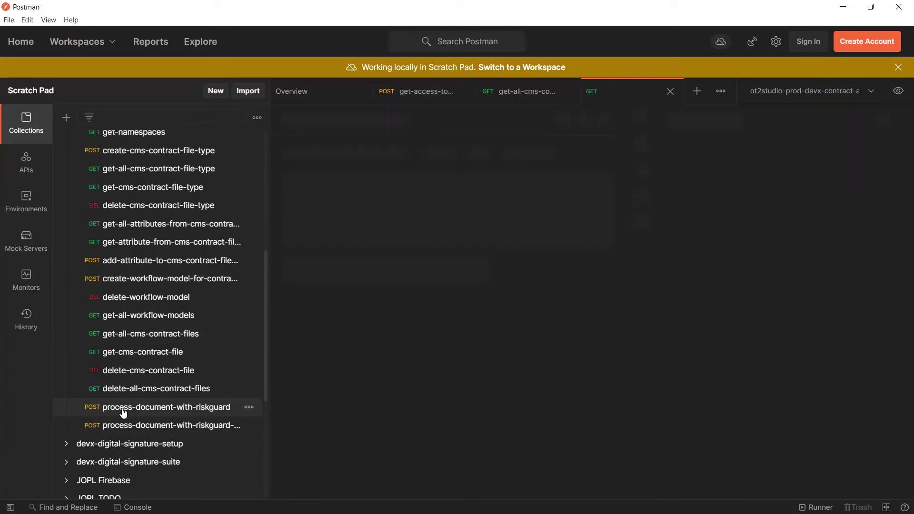
scroll(610, 393, down, 3)
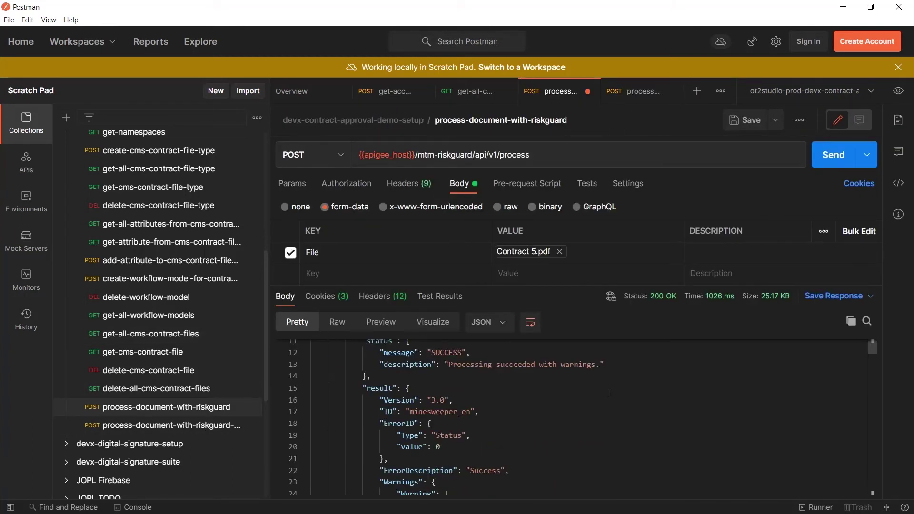
scroll(610, 393, down, 3)
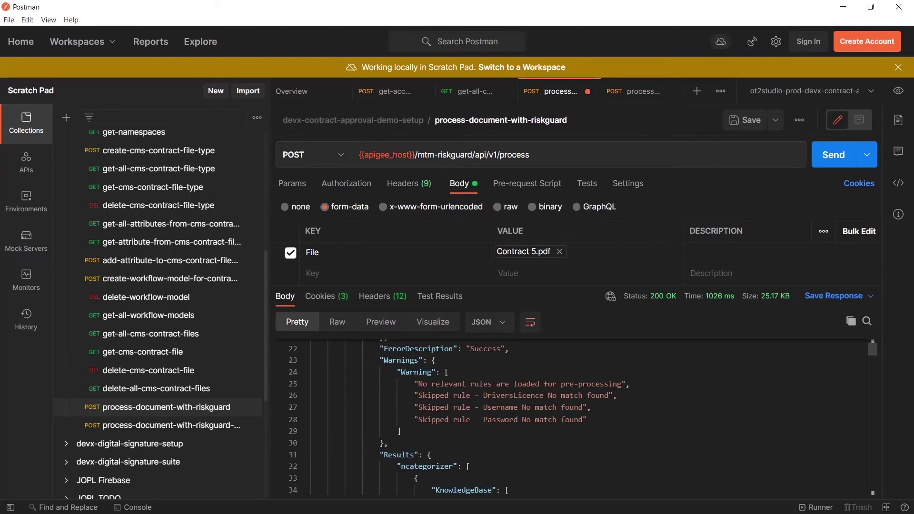
scroll(721, 409, down, 20)
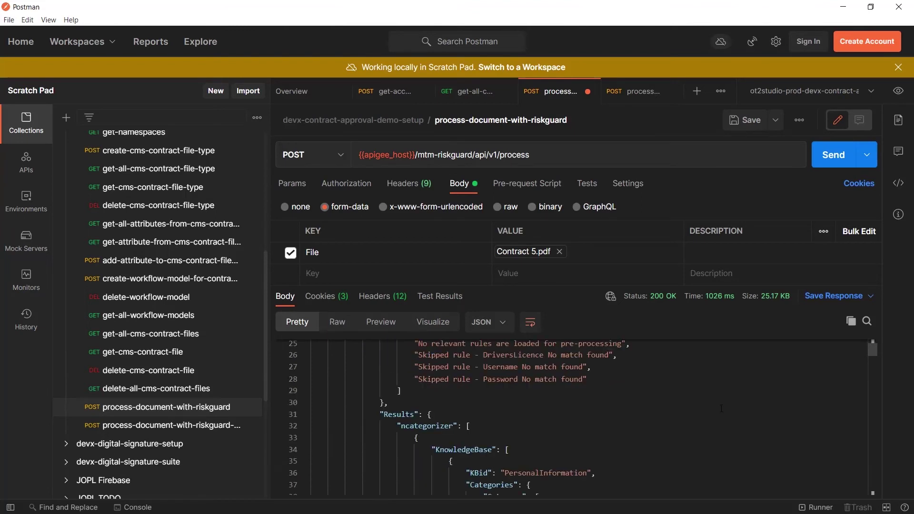
scroll(811, 443, up, 4)
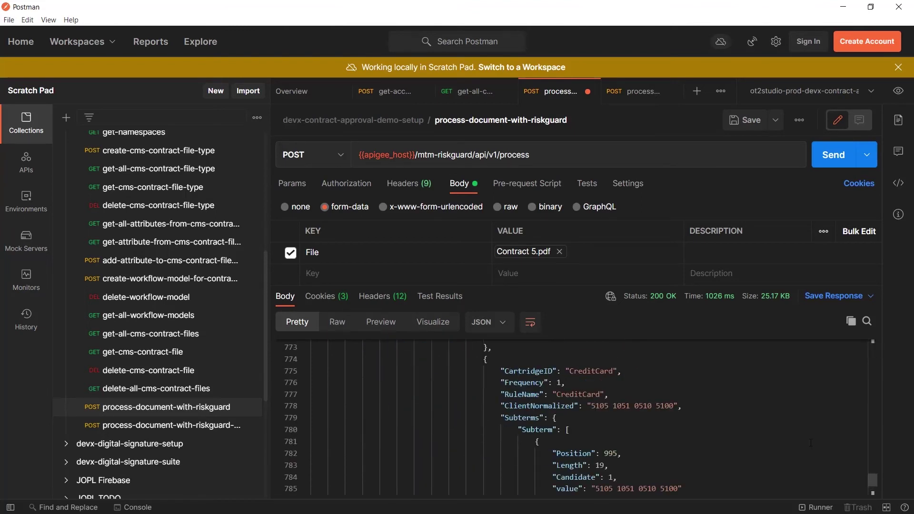
scroll(688, 421, up, 4)
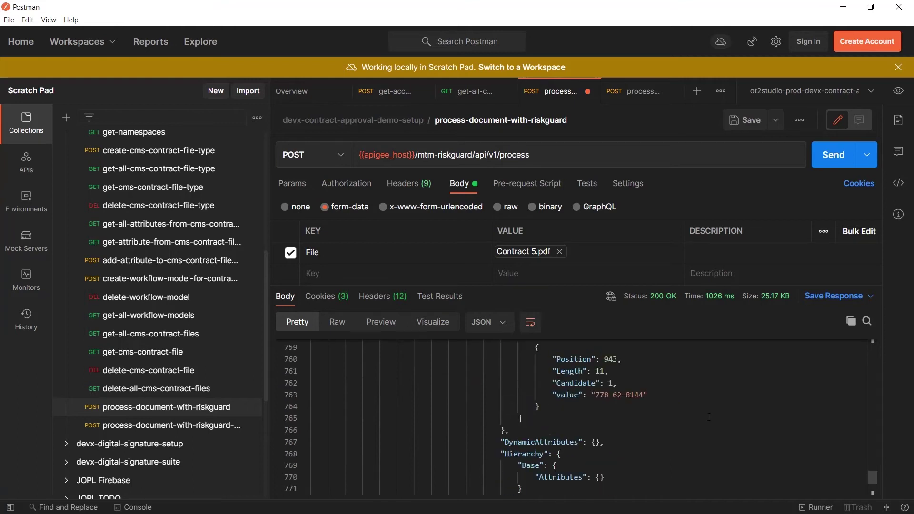
scroll(709, 417, up, 5)
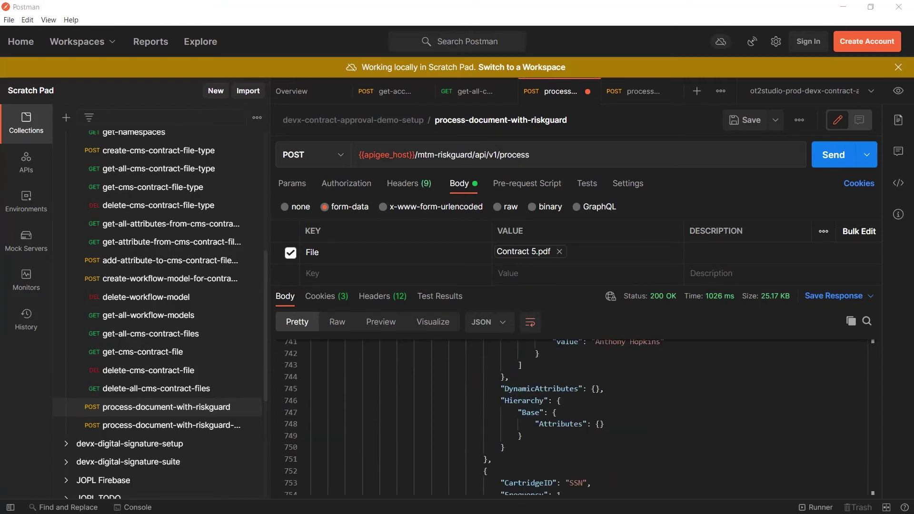
Step: Minimize Postman and open the Contract Approval demo app details in Developer Console
click(843, 7)
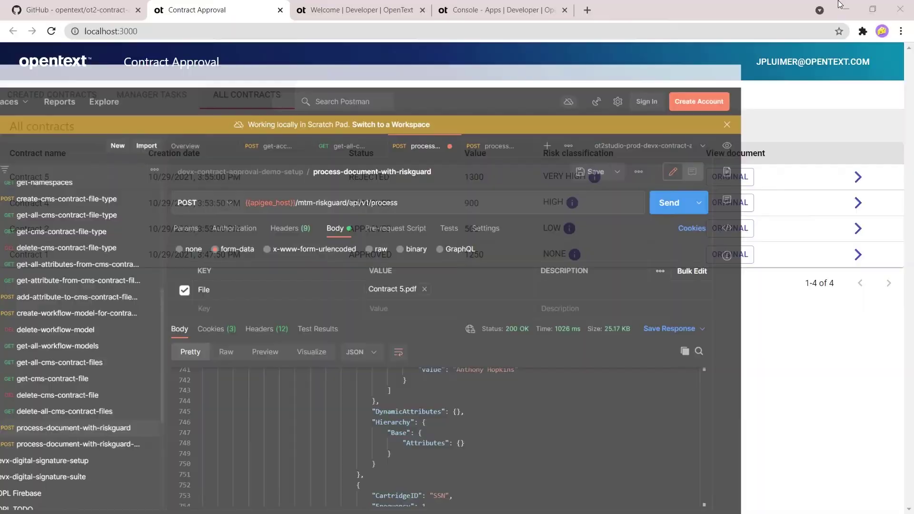
click(524, 10)
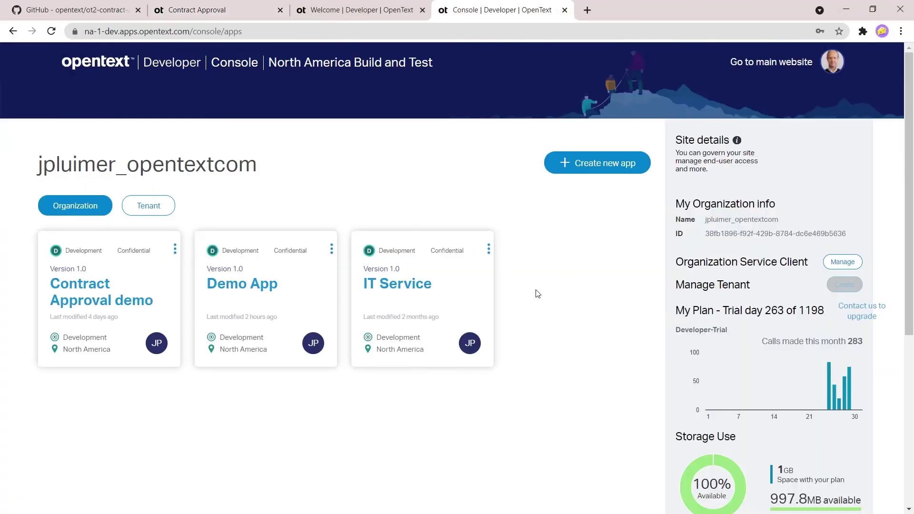
click(89, 306)
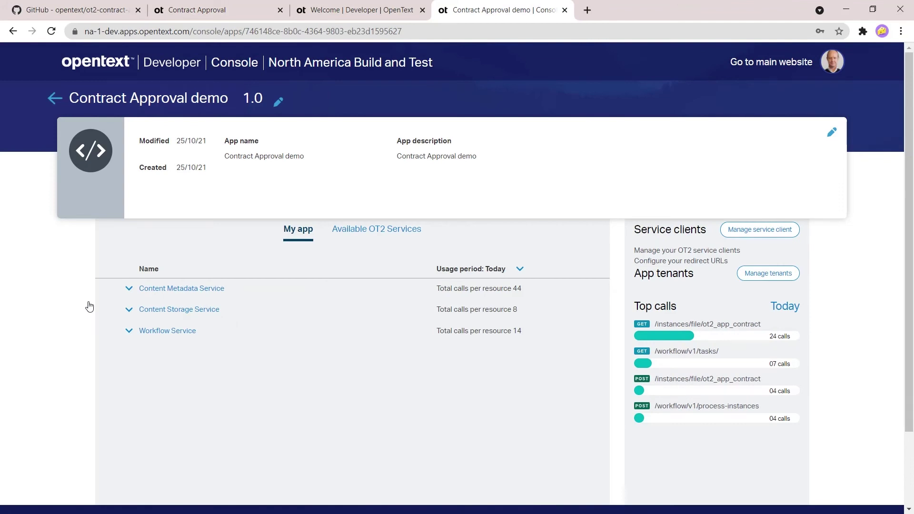
Step: Check the call counts for Content Metadata, Content Storage and Workflow services
click(129, 289)
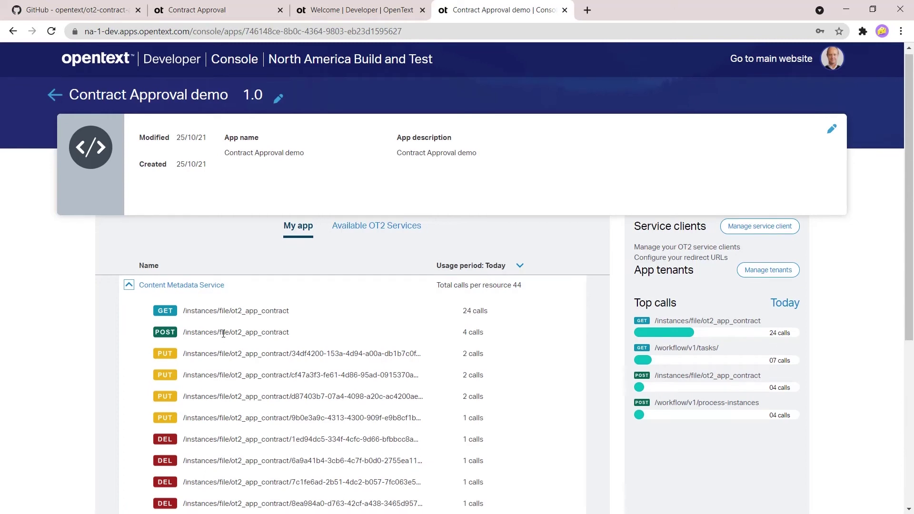
scroll(224, 341, down, 3)
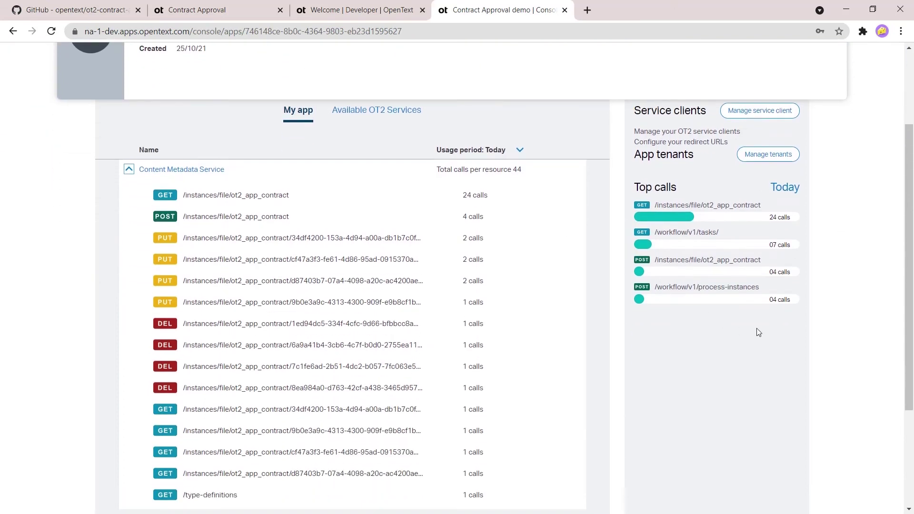
click(129, 171)
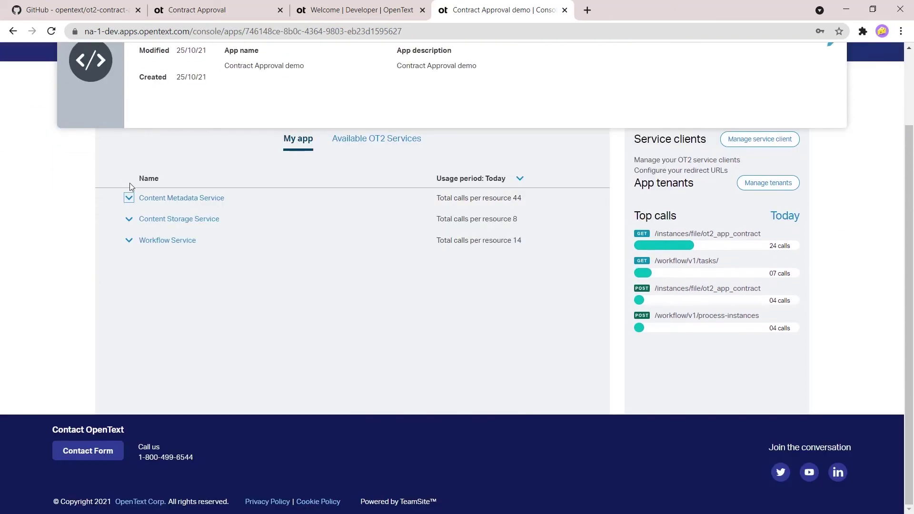
click(129, 220)
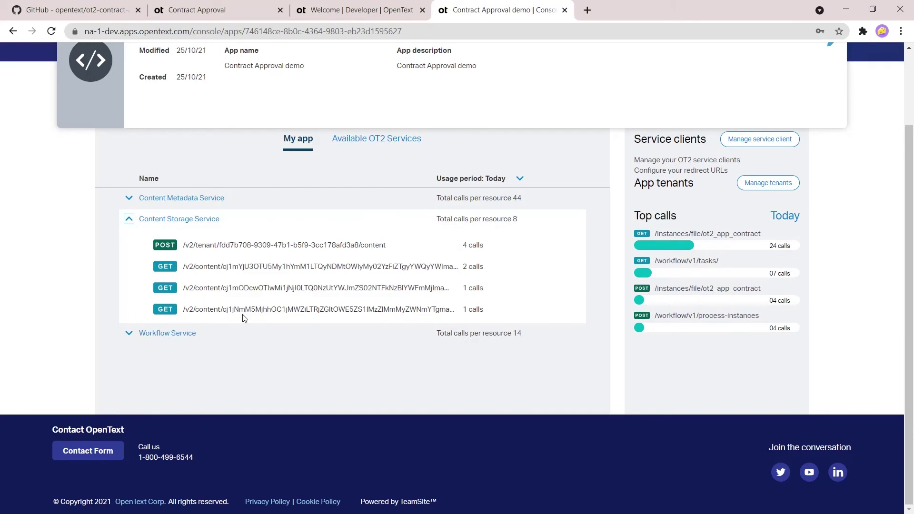
click(129, 219)
click(130, 240)
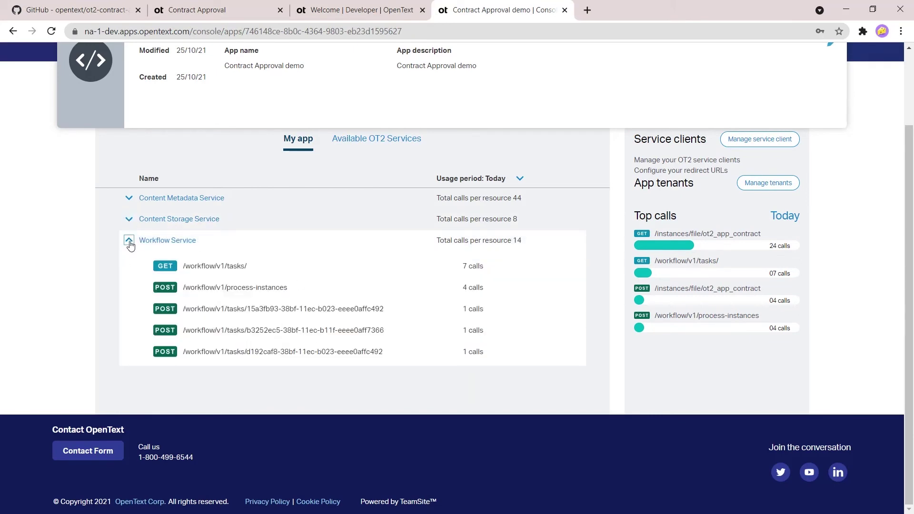
click(129, 240)
Step: Open the Workflow Service's design modeler from Available OT2 Services
scroll(349, 208, up, 2)
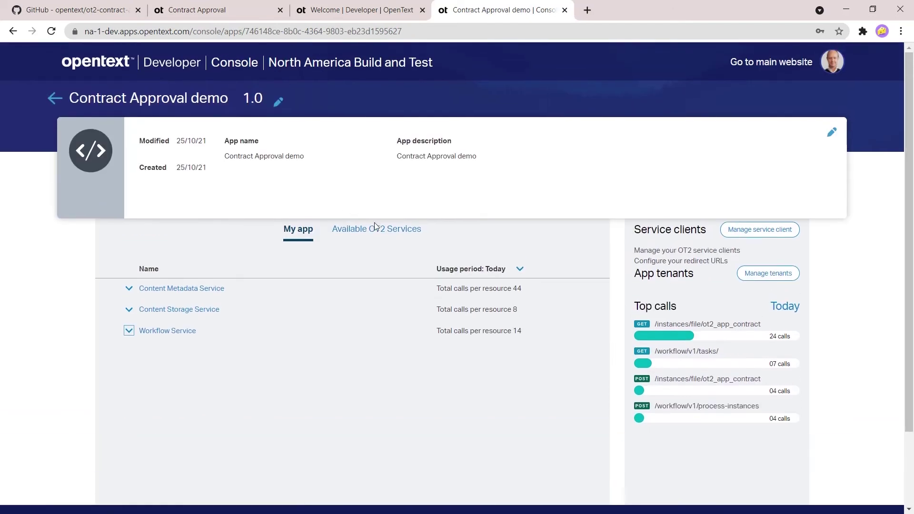
click(367, 231)
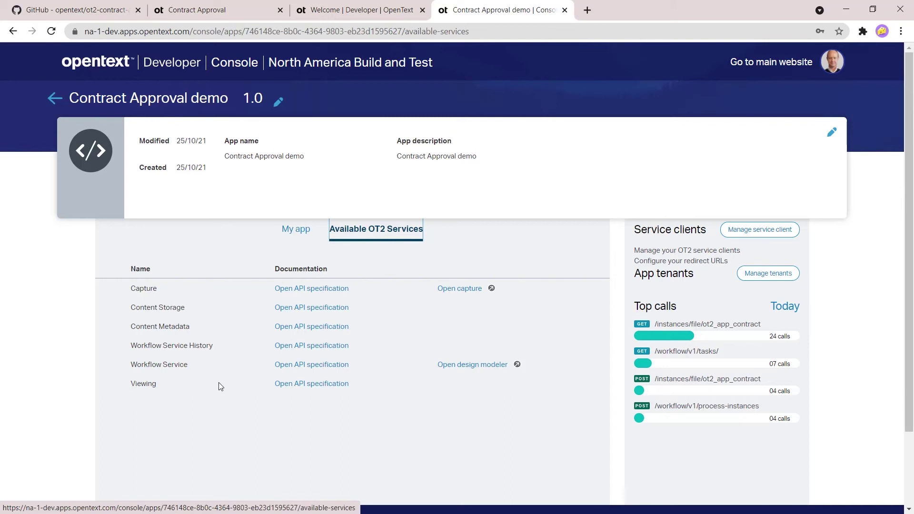
click(461, 366)
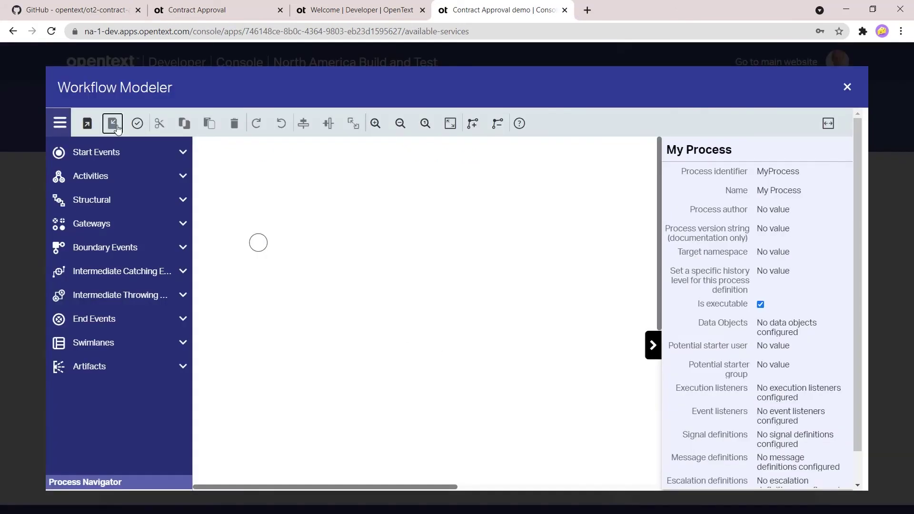
Step: Import approveContract.bpmn20.xml from the docs folder into the Workflow Modeler
click(113, 123)
click(449, 381)
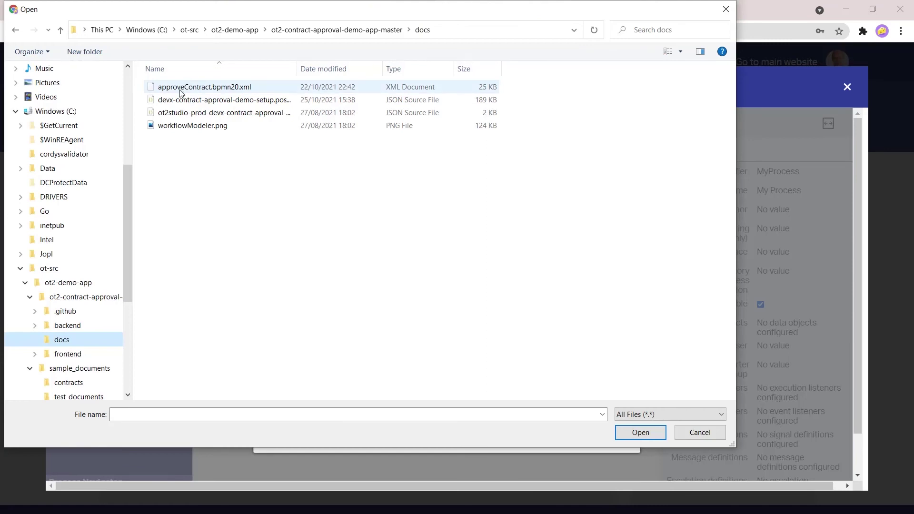
double_click(180, 89)
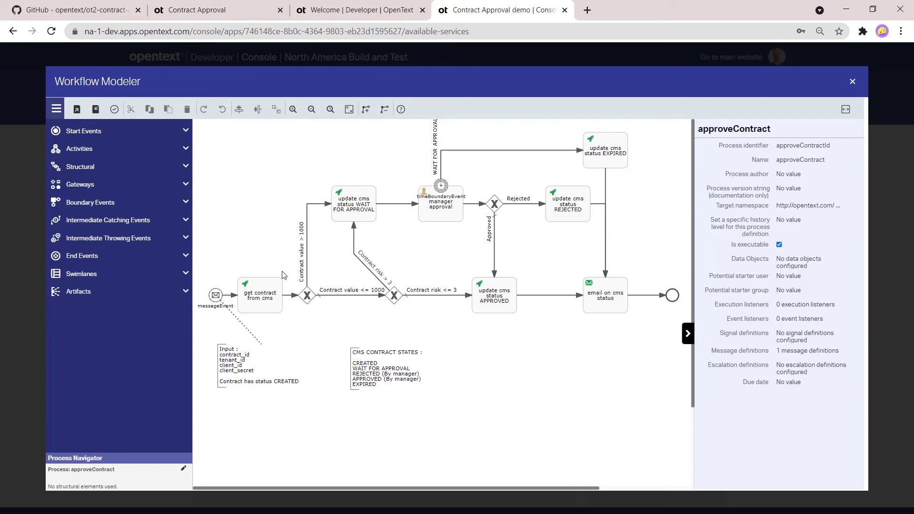
Step: Inspect the get-contract-from-CMS task's Request URL and the APPROVED status-update task's Request body
click(274, 312)
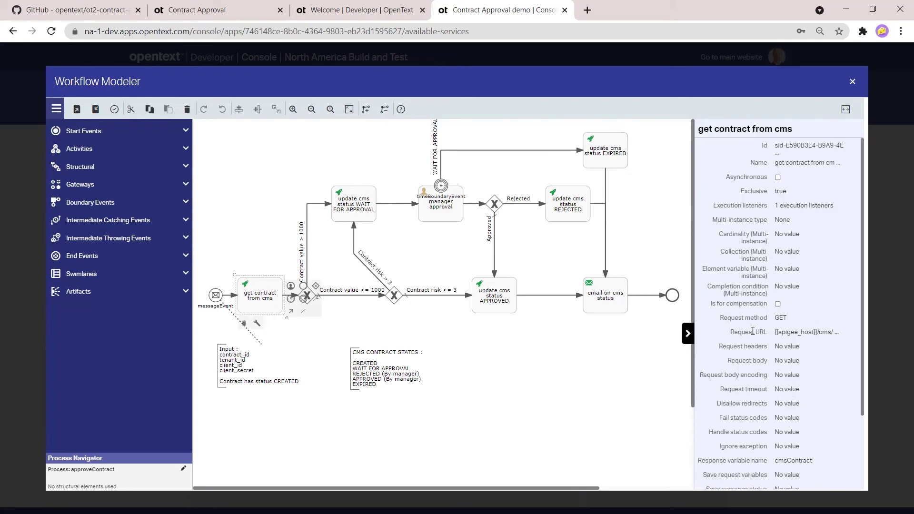
click(813, 335)
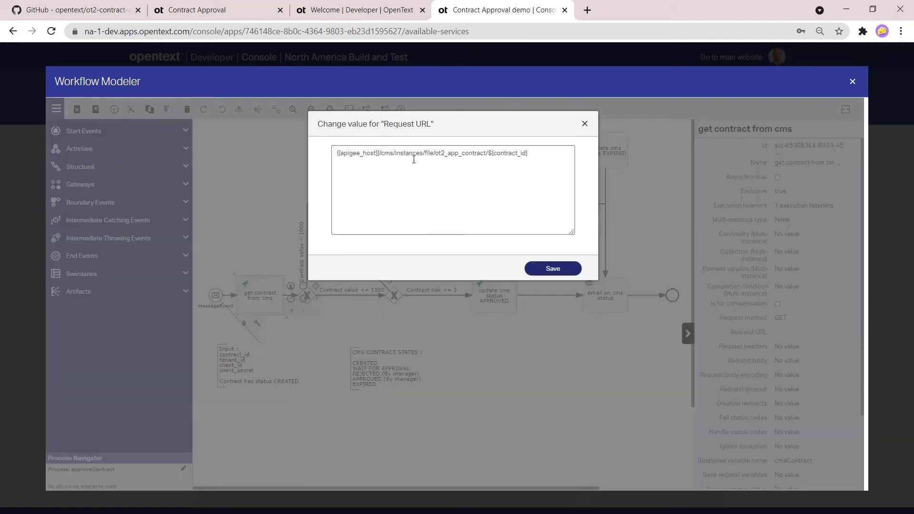
click(585, 125)
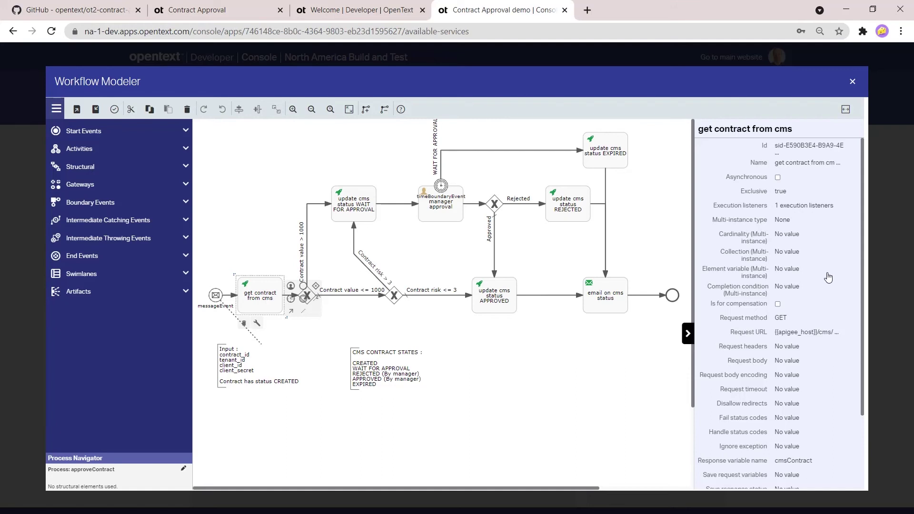
click(504, 305)
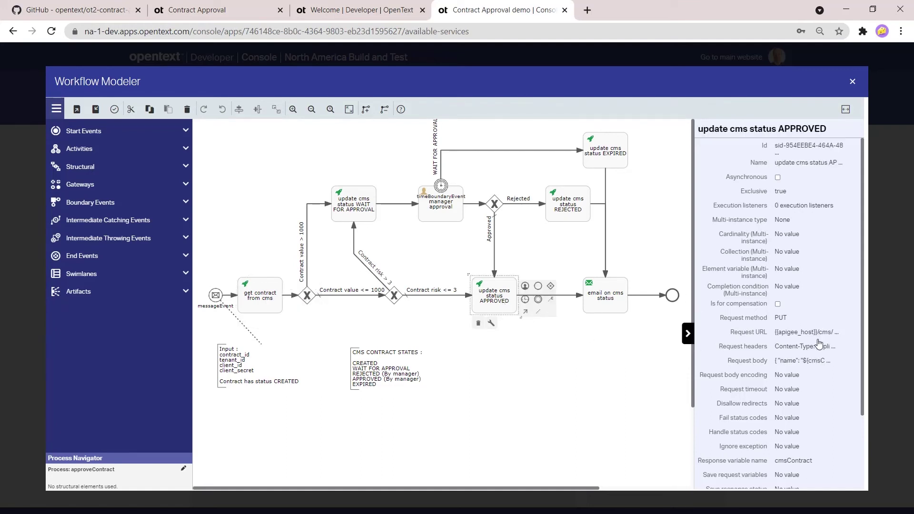
click(755, 363)
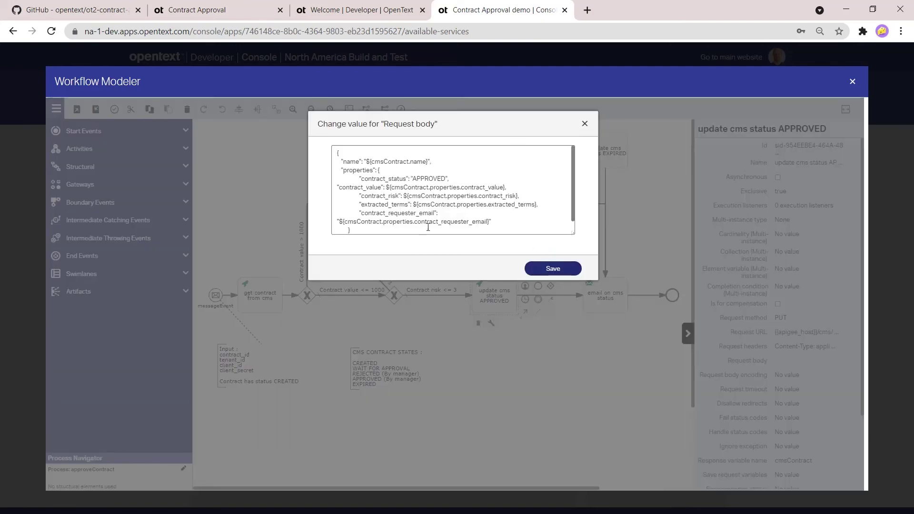
click(585, 123)
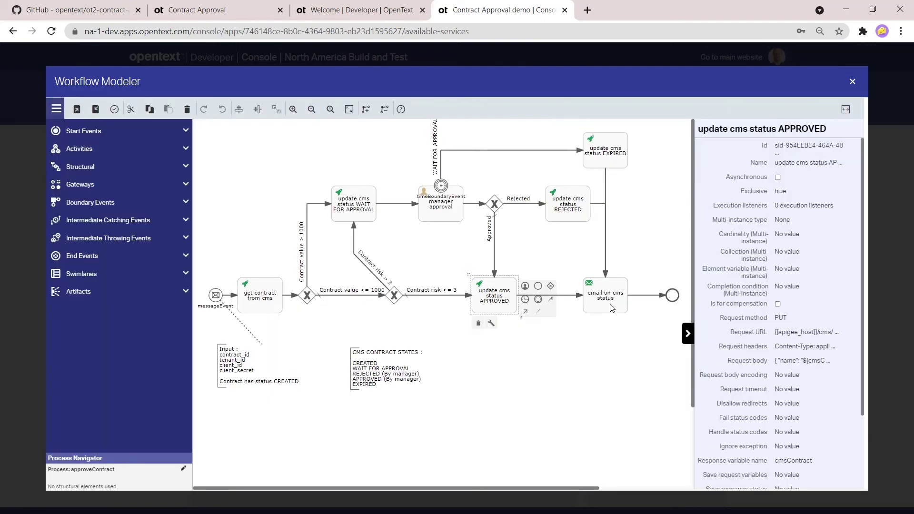
Step: Check the email-on-CMS-status task's To recipient and Text content, then close the Workflow Modeler
click(621, 310)
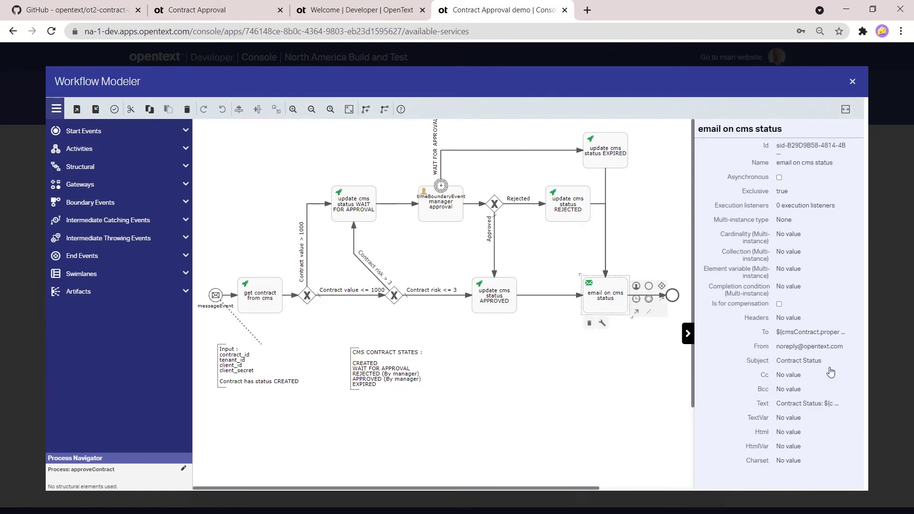
click(785, 332)
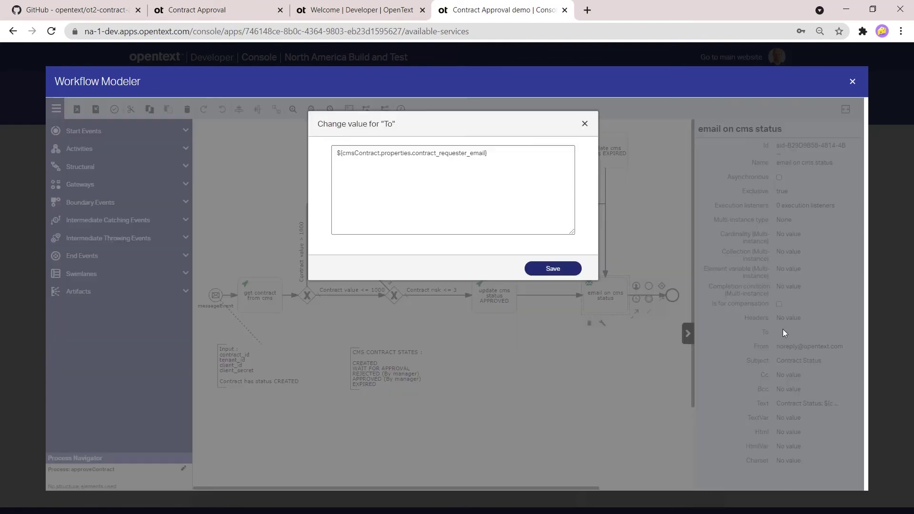
click(585, 124)
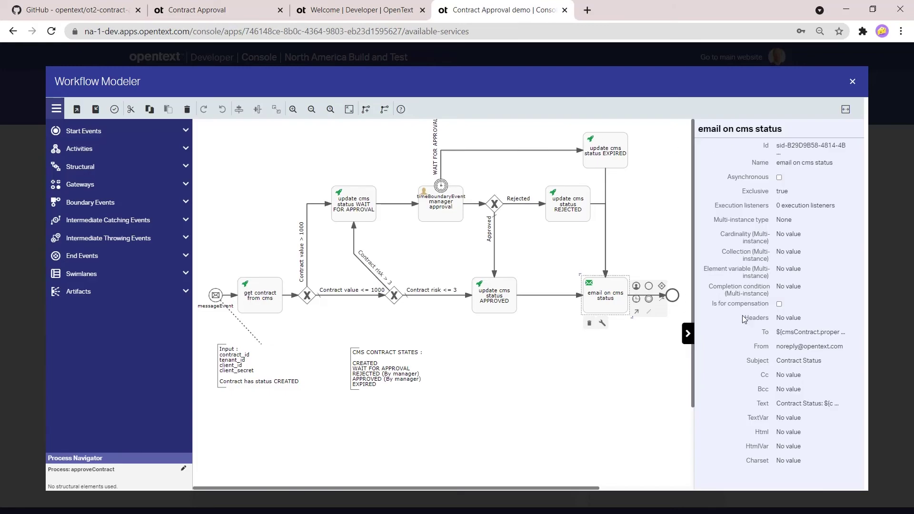
click(803, 406)
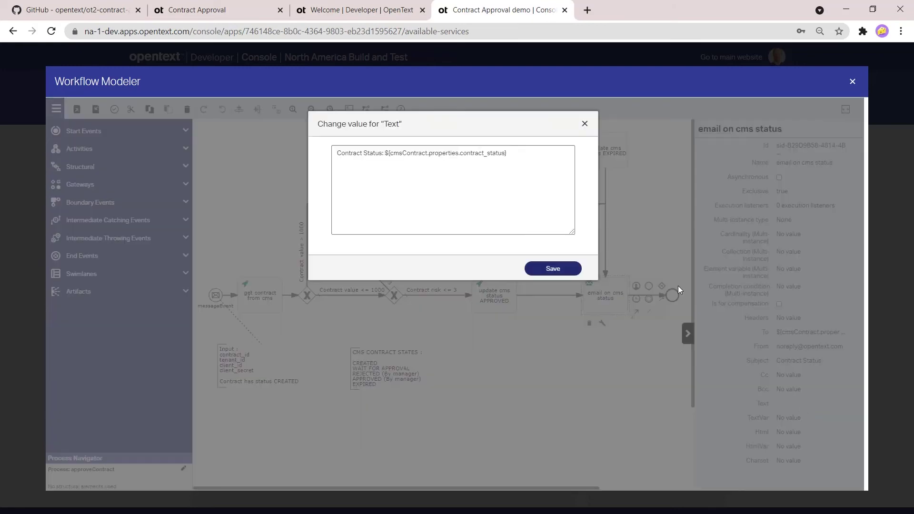
click(585, 126)
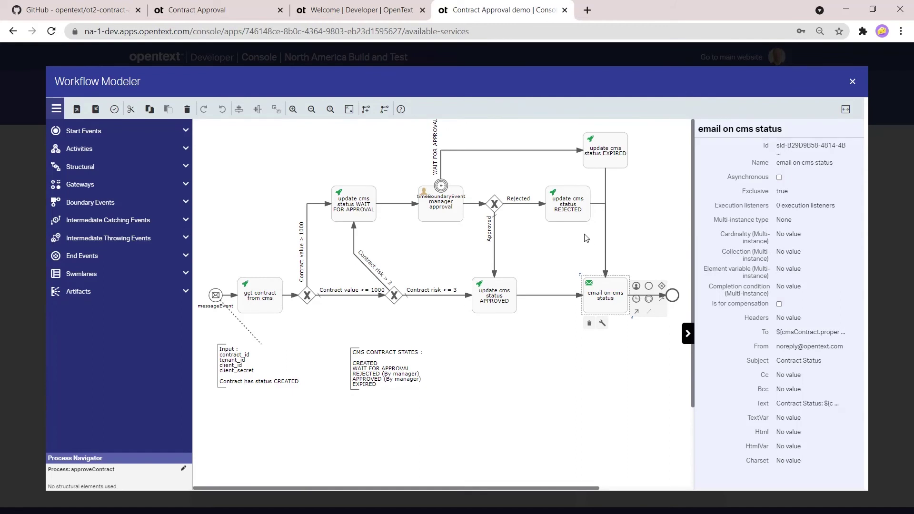
click(853, 81)
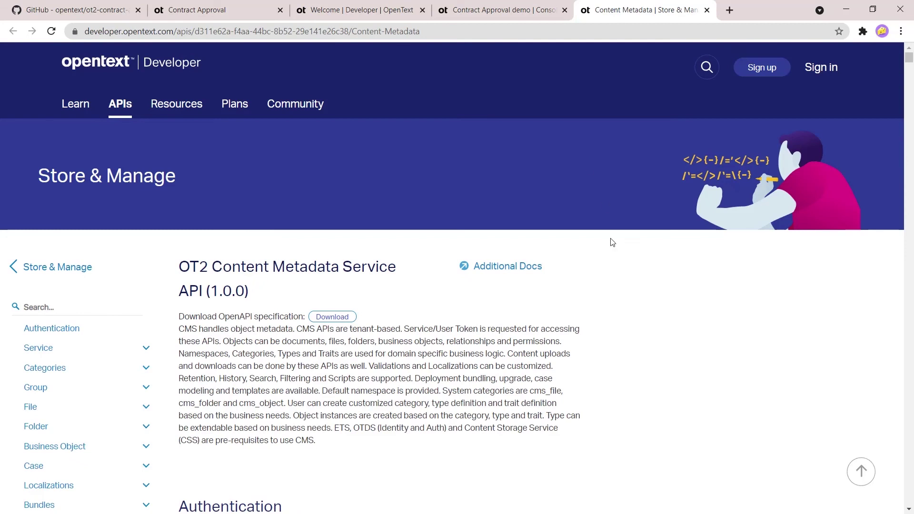
scroll(605, 266, down, 3)
scroll(602, 293, down, 1)
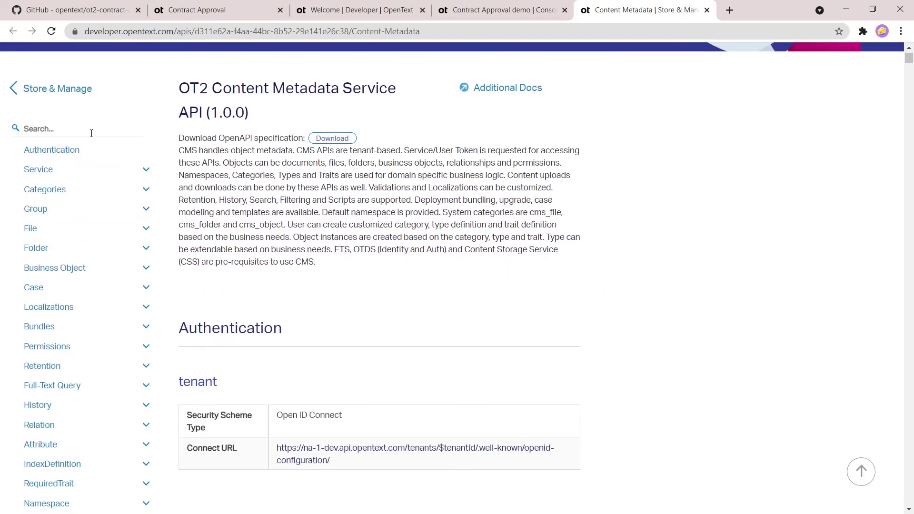
click(148, 230)
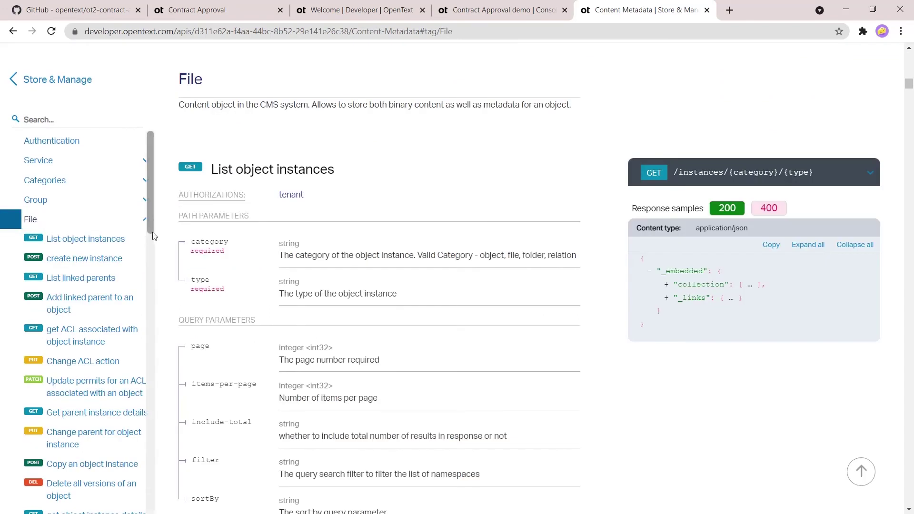
click(101, 264)
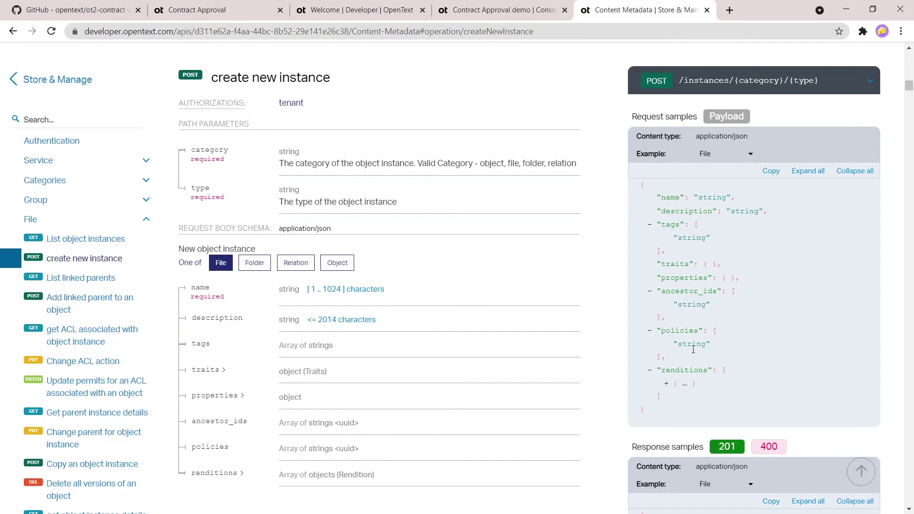
scroll(482, 309, down, 9)
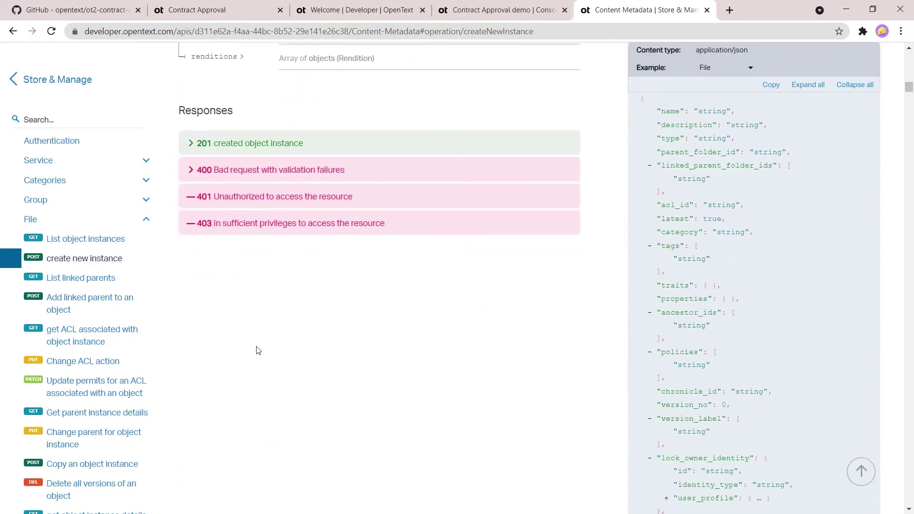
click(707, 10)
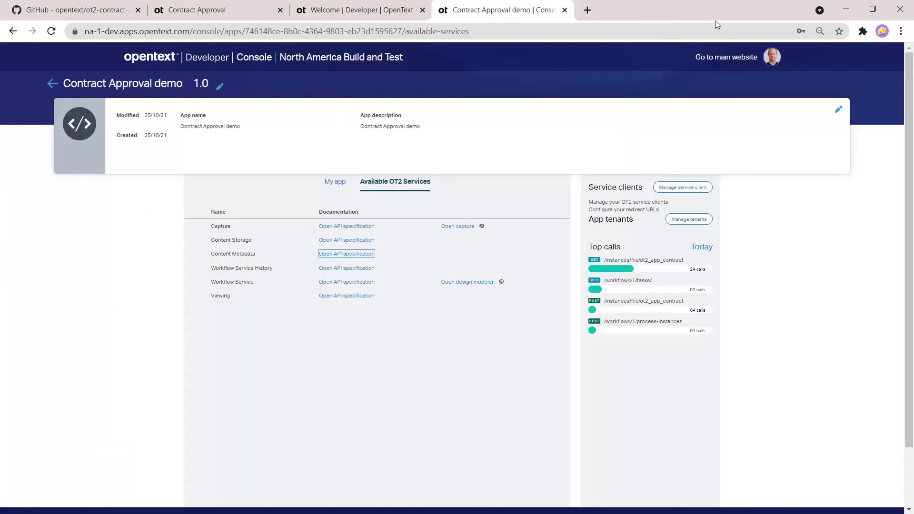
click(350, 245)
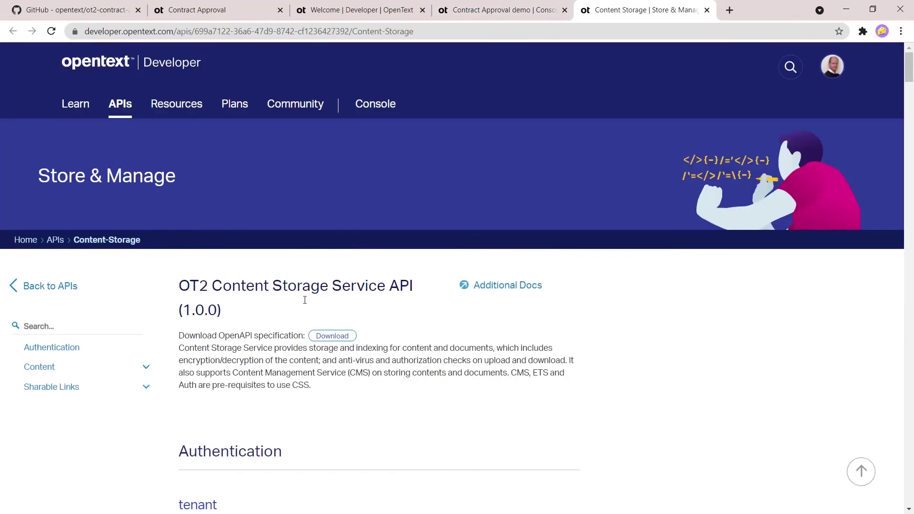
Step: Show the Content Storage API's 'Upload content for a tenant' operation, then close the documentation
click(147, 367)
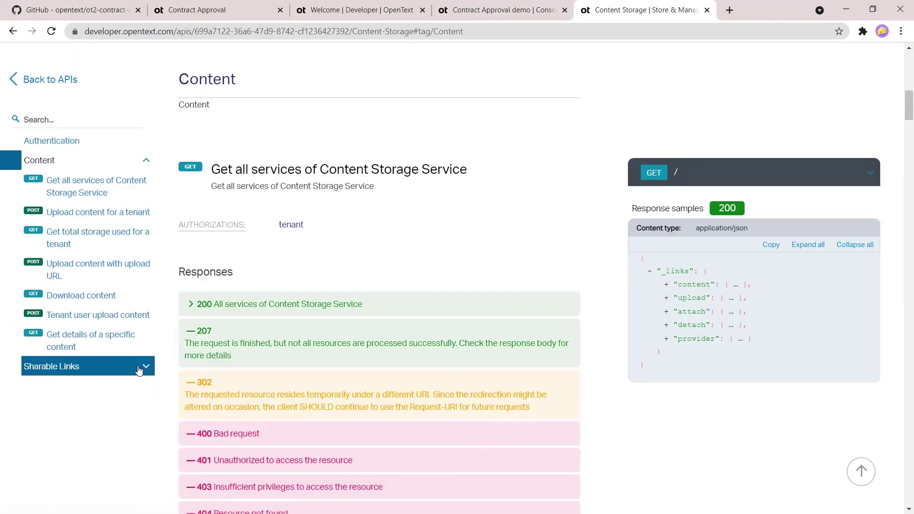
click(119, 217)
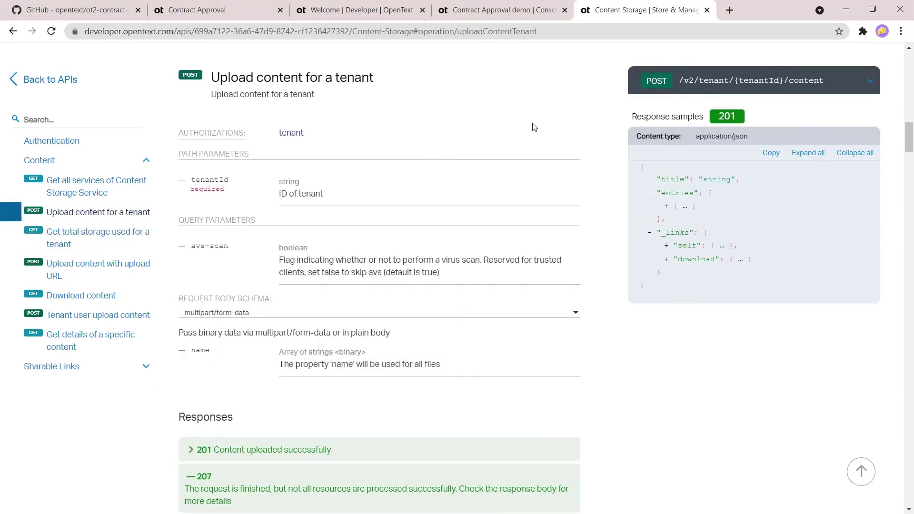
scroll(512, 274, down, 2)
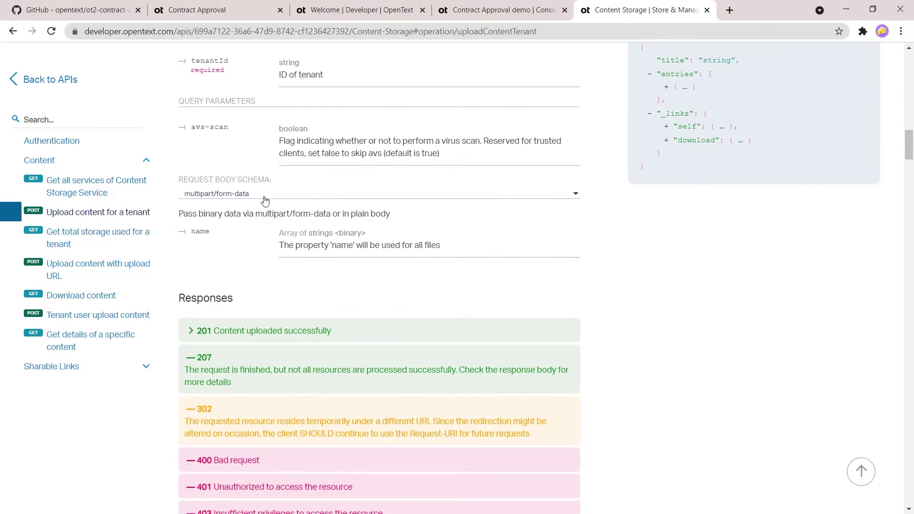
click(707, 10)
click(387, 11)
Step: Find and open the 'Sample app - Contract Approval' tutorial from the Learn Tutorials page
click(75, 103)
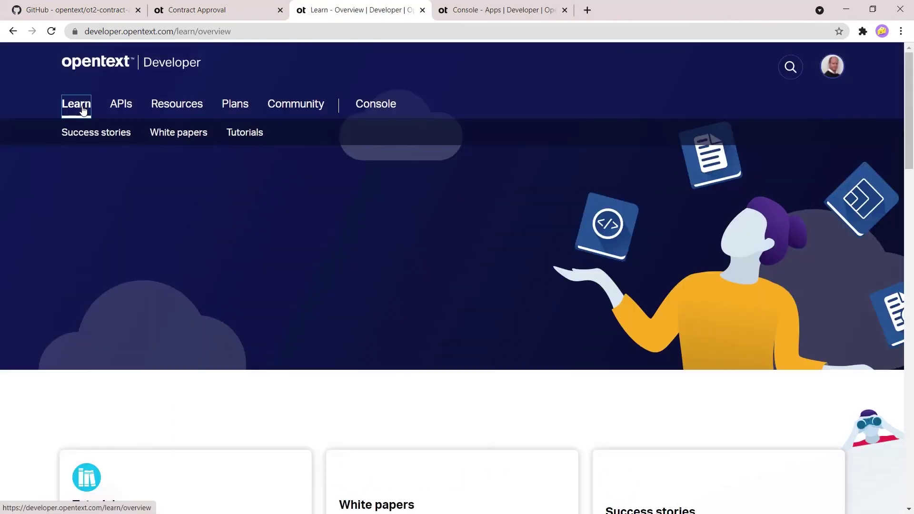
mouse_move(81, 125)
click(245, 132)
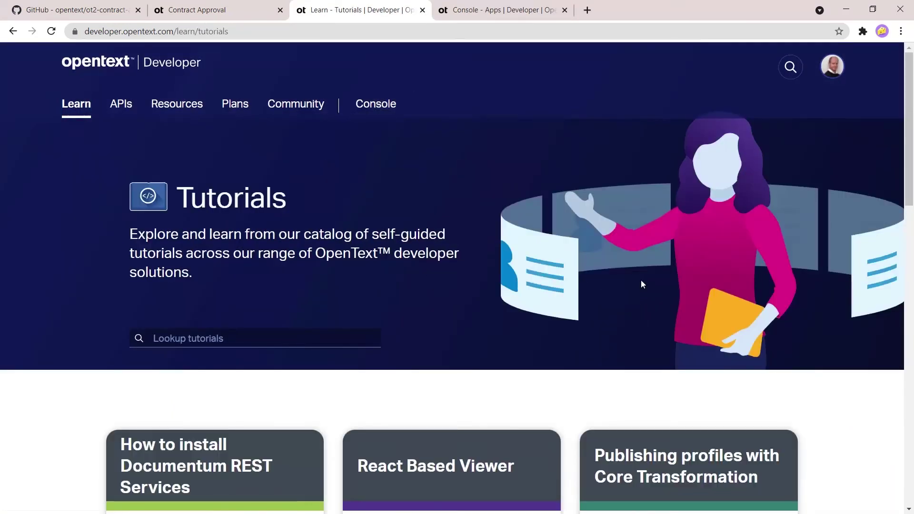
scroll(751, 306, down, 7)
scroll(820, 326, down, 10)
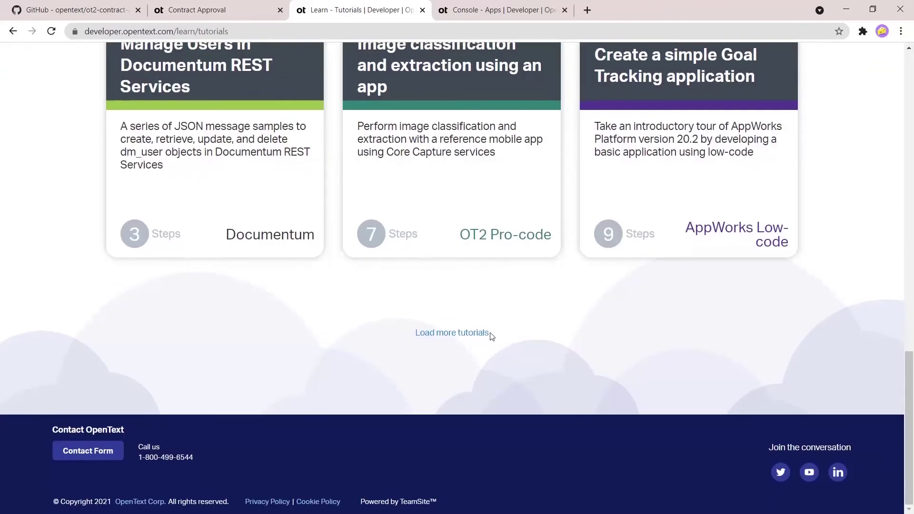
click(490, 336)
scroll(885, 316, down, 9)
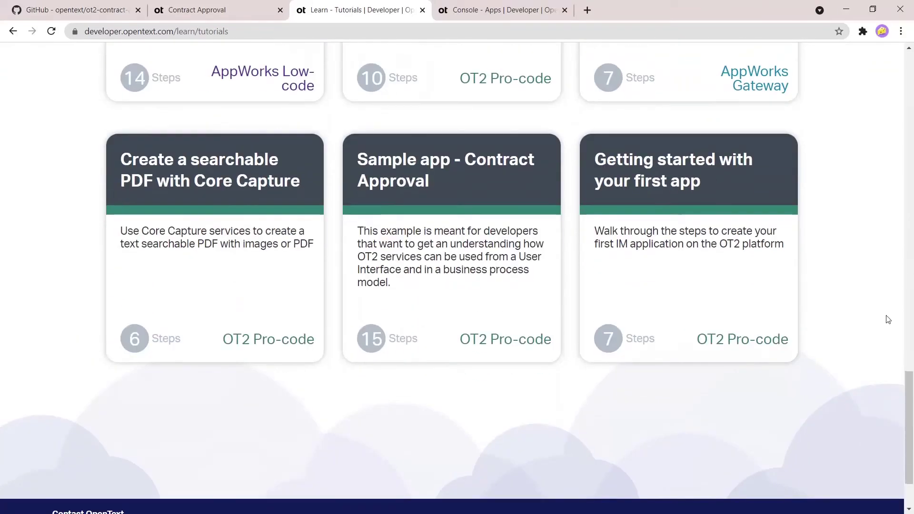
click(382, 166)
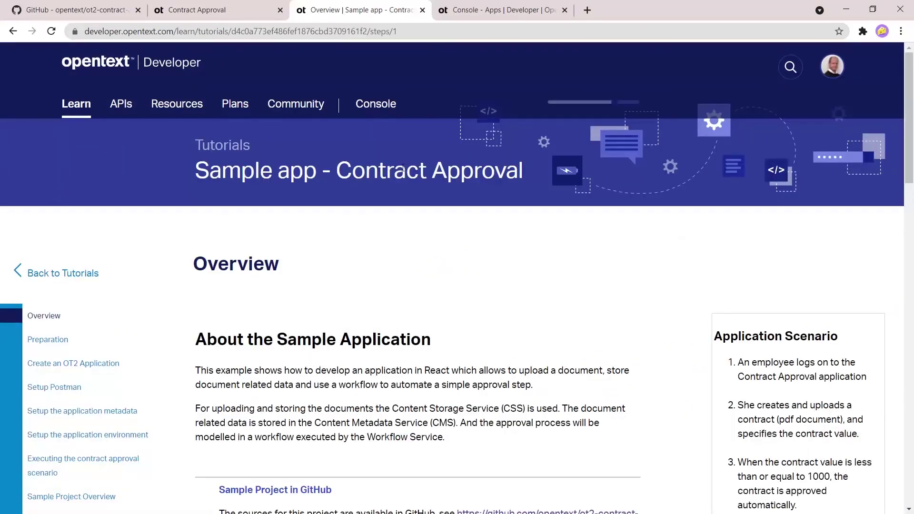
Step: Read the tutorial overview, advance to Preparation, then go to the Setup Postman step
scroll(317, 213, down, 5)
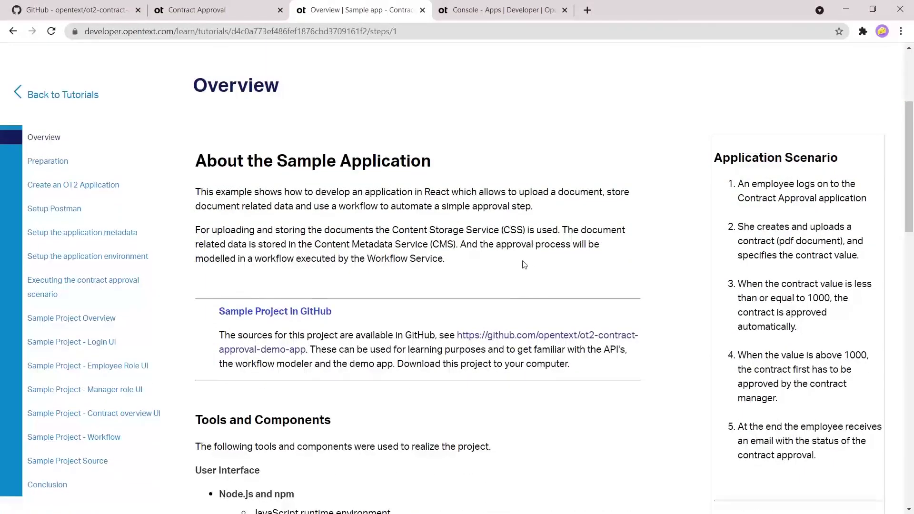
scroll(522, 203, down, 8)
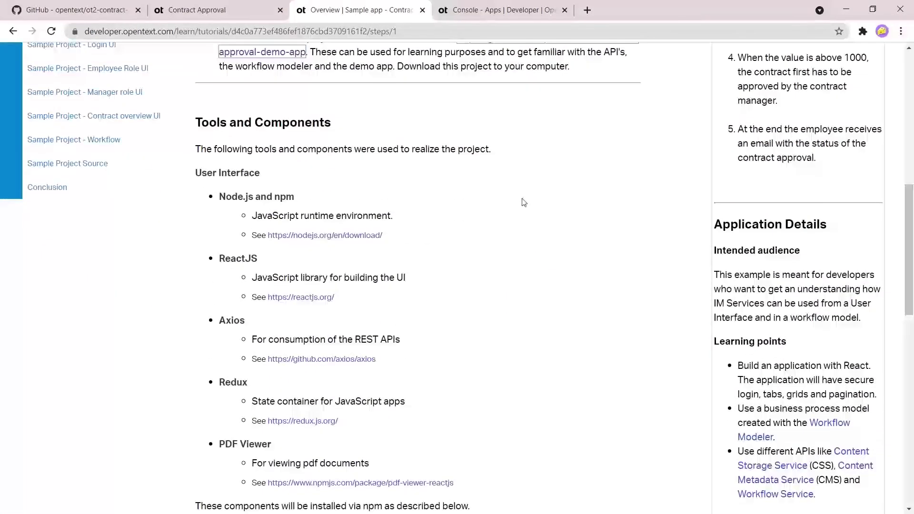
scroll(521, 203, down, 2)
scroll(521, 203, down, 3)
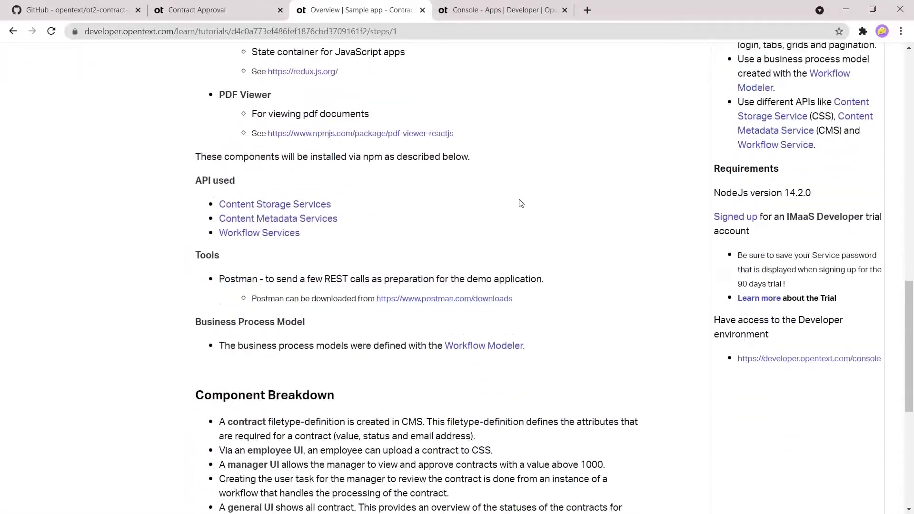
scroll(605, 237, down, 4)
scroll(605, 237, down, 2)
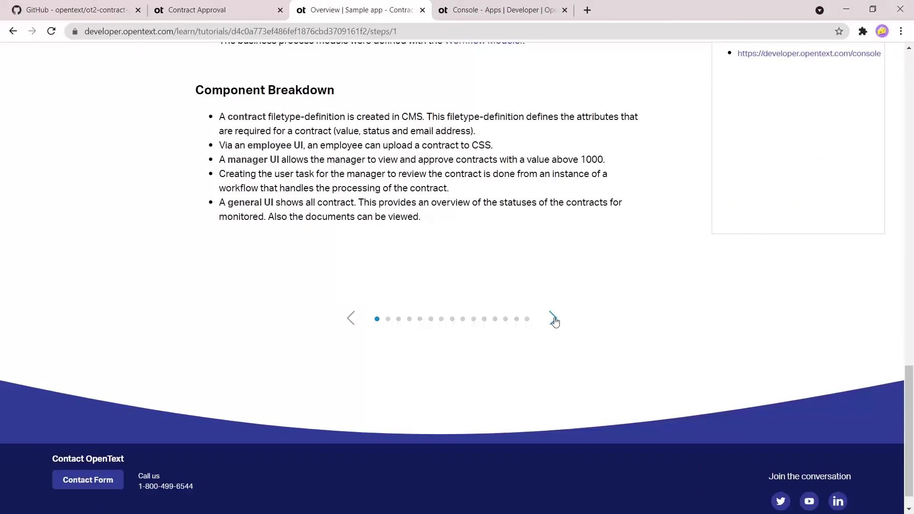
click(553, 319)
scroll(733, 286, down, 4)
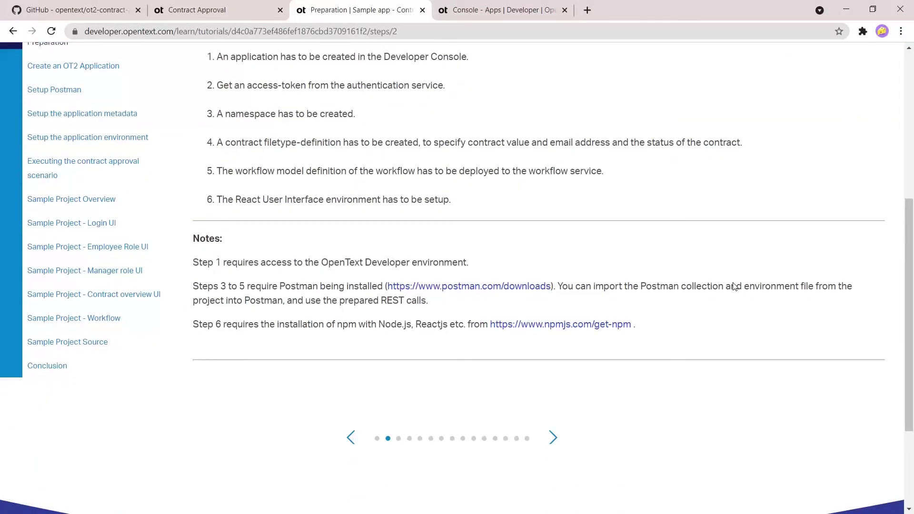
scroll(733, 286, up, 1)
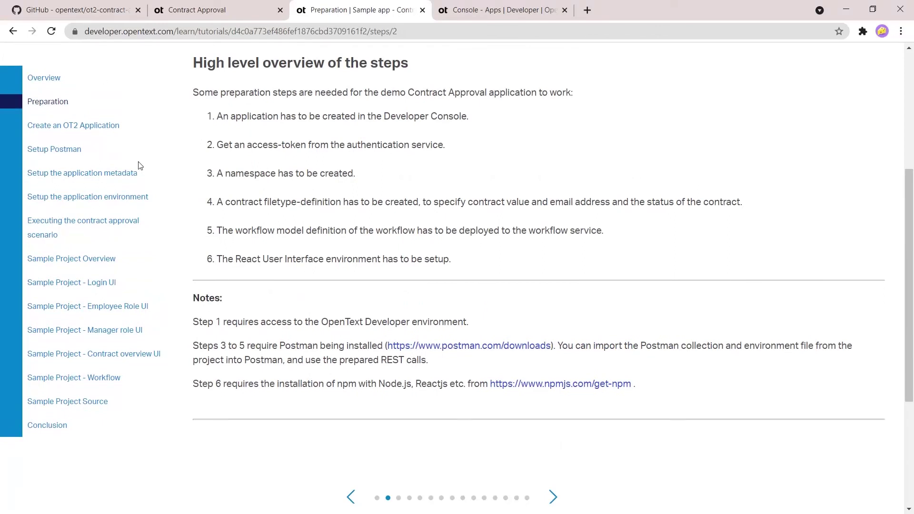
click(56, 150)
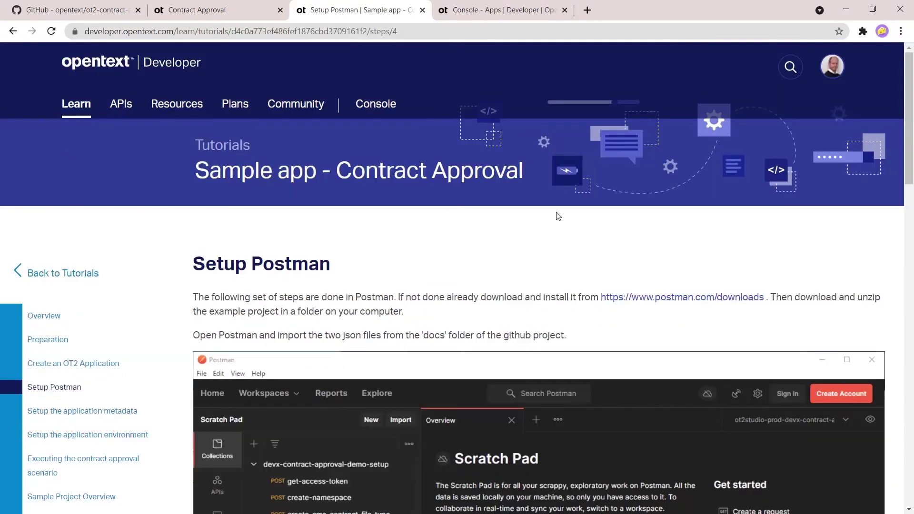
scroll(727, 224, down, 5)
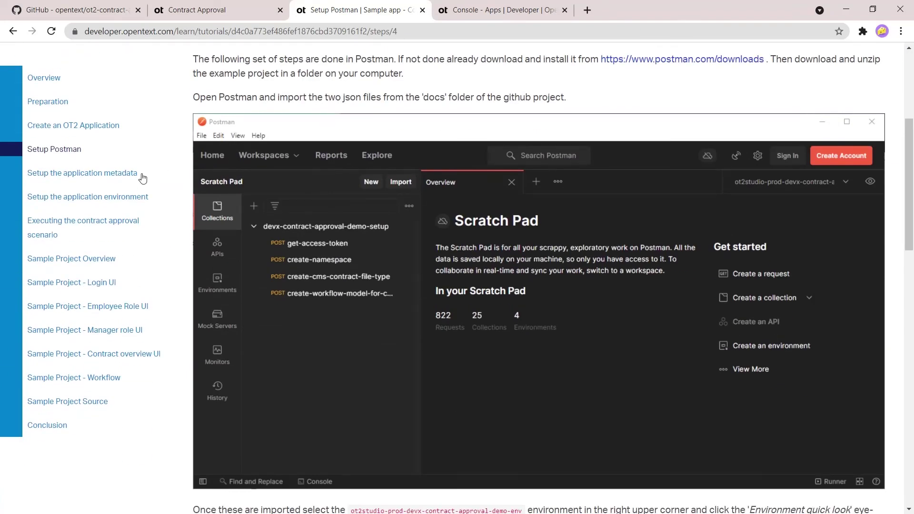
Step: Read the tutorial's 'Setup the application metadata' and 'Setup the application environment' steps
click(97, 174)
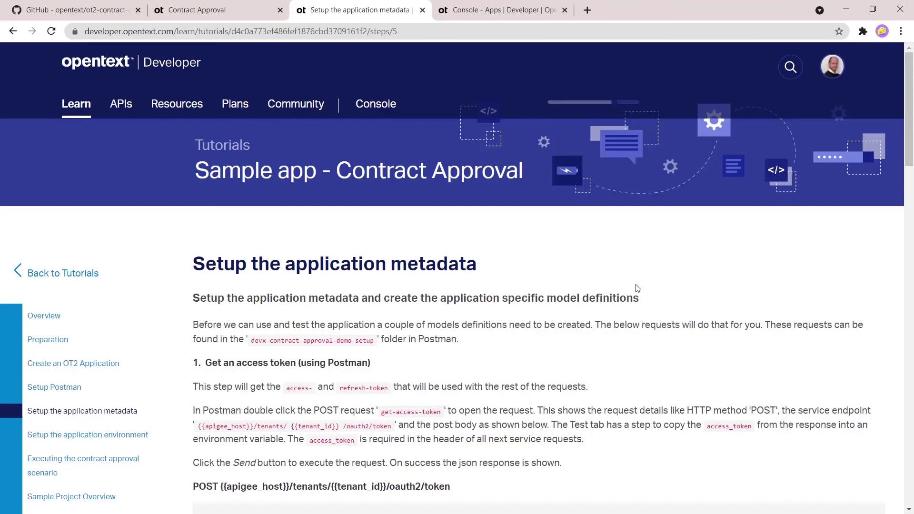
scroll(638, 288, down, 3)
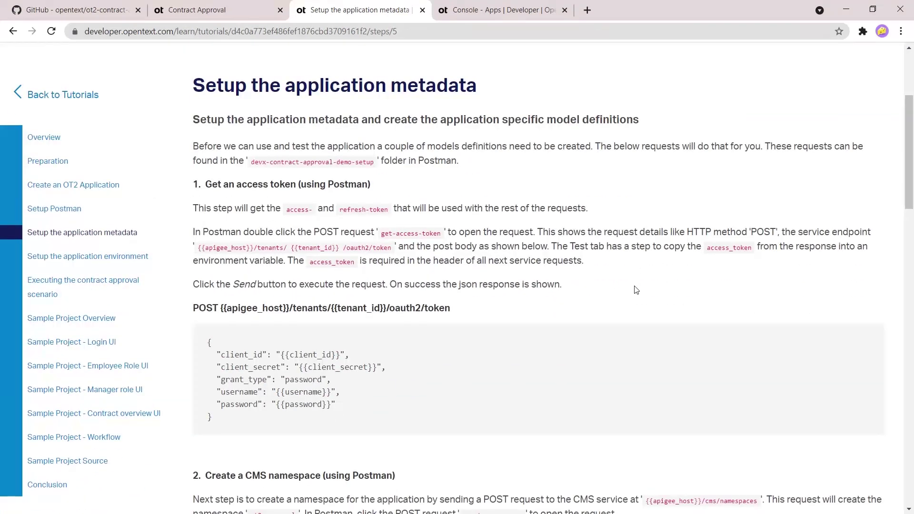
scroll(627, 271, down, 6)
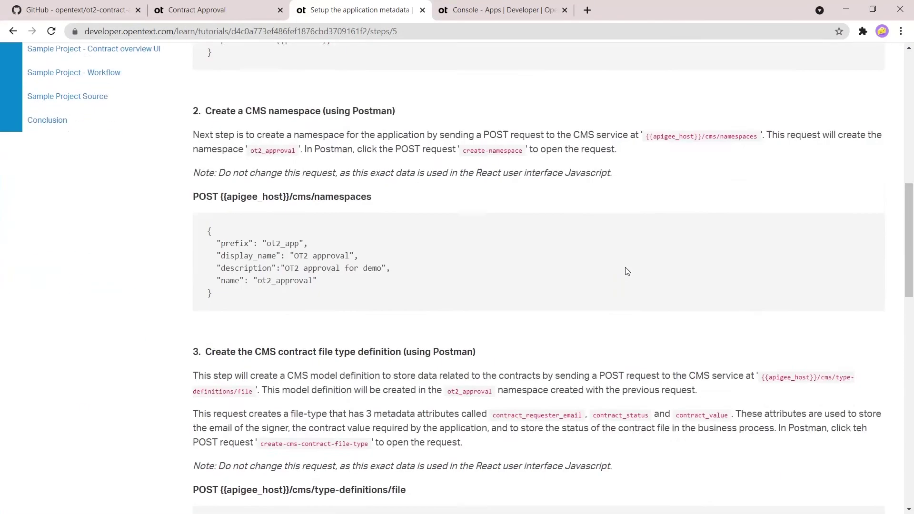
scroll(627, 271, down, 1)
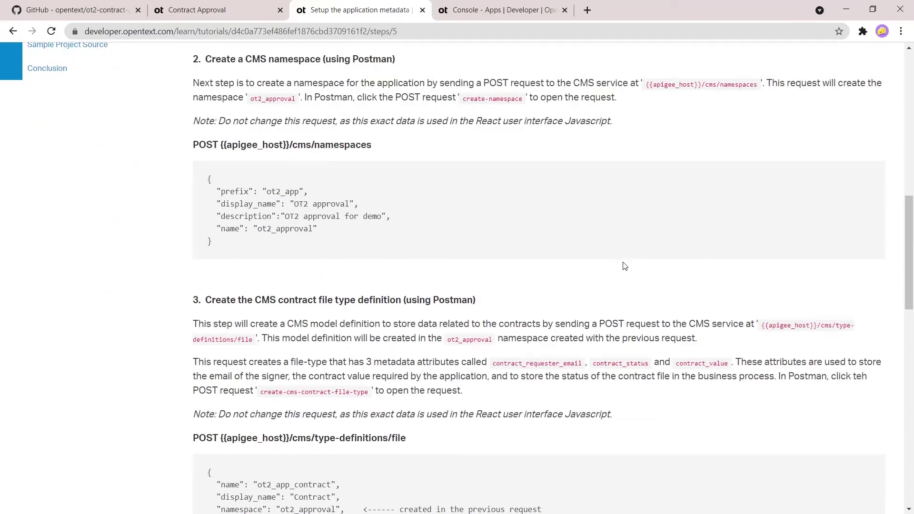
scroll(352, 285, up, 1)
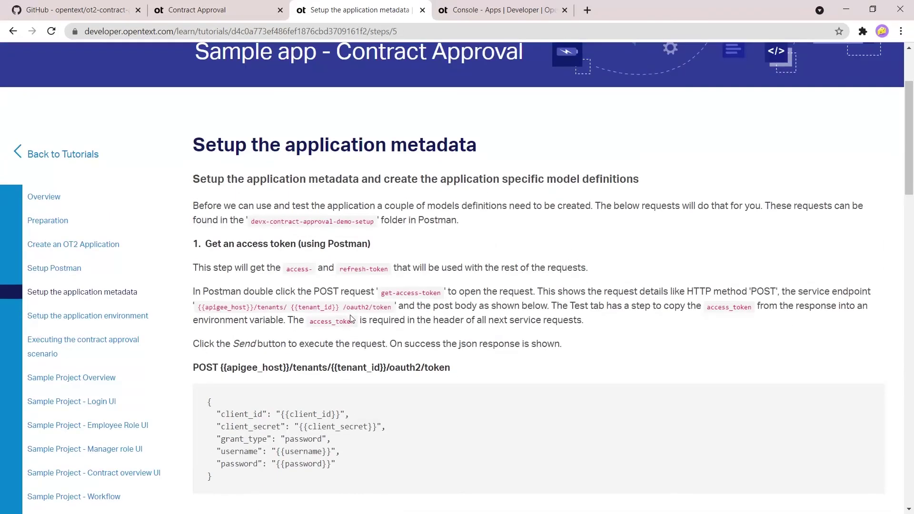
scroll(353, 319, down, 3)
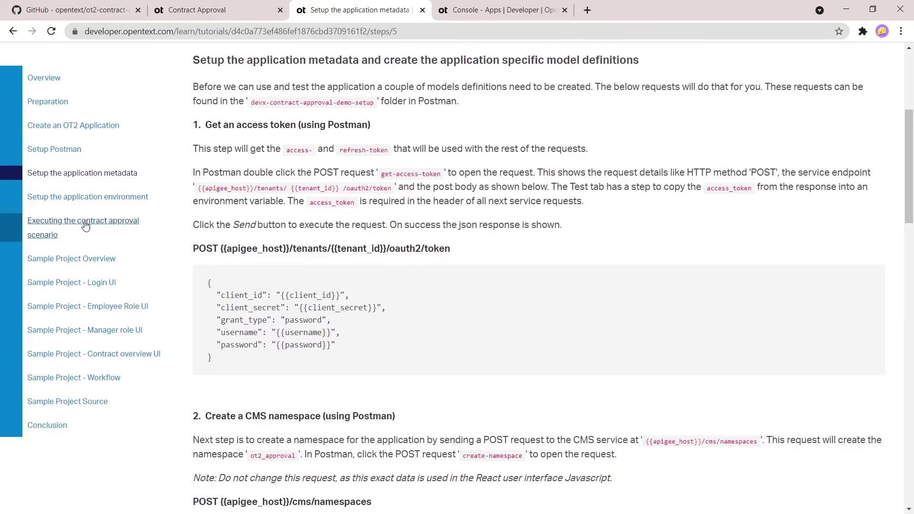
click(97, 199)
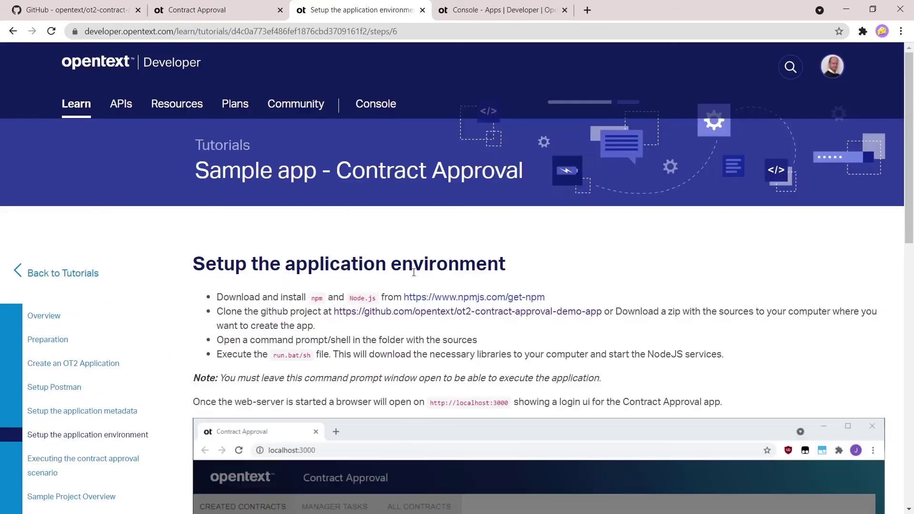
scroll(414, 273, down, 6)
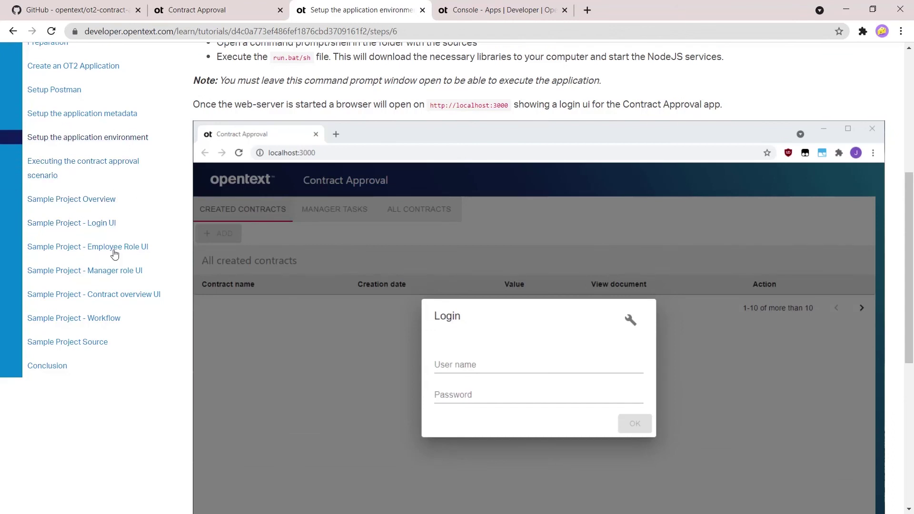
Step: Page through the Employee Role UI, Workflow and Conclusion steps, then go to Success Stories
click(129, 248)
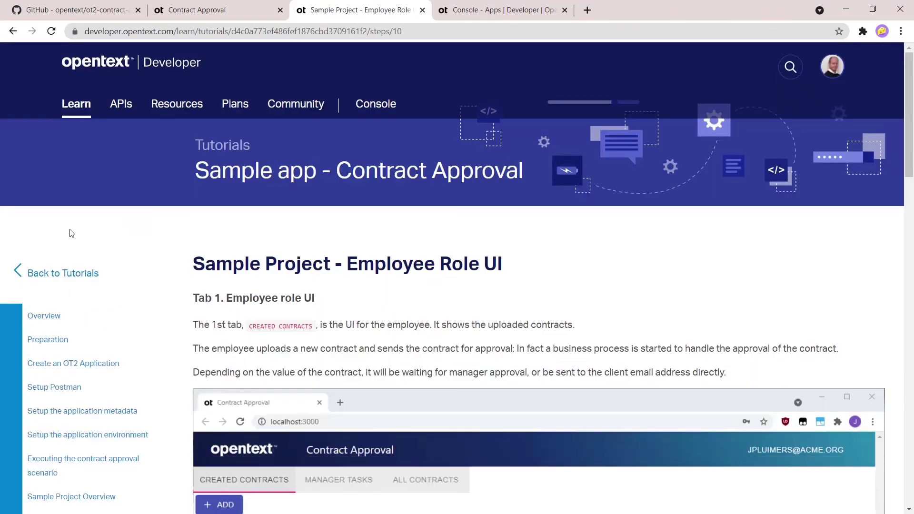
scroll(610, 299, down, 6)
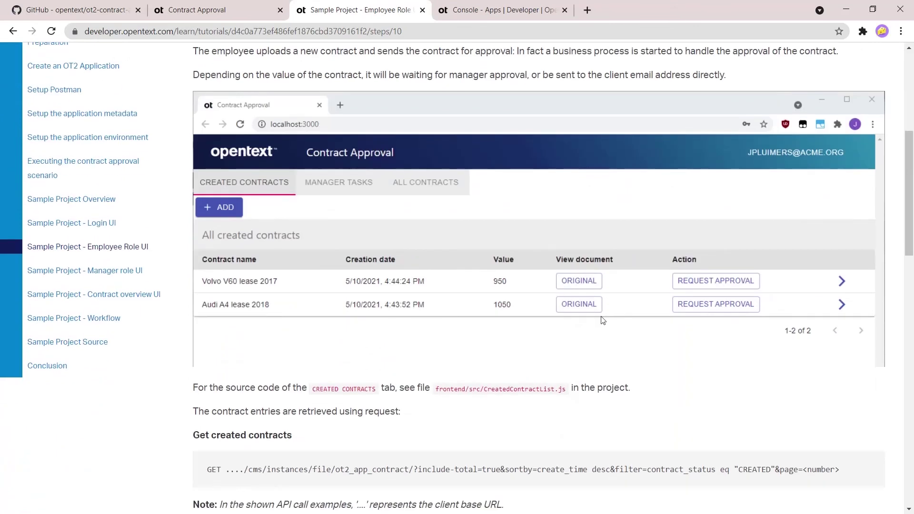
scroll(601, 338, down, 4)
scroll(600, 343, down, 1)
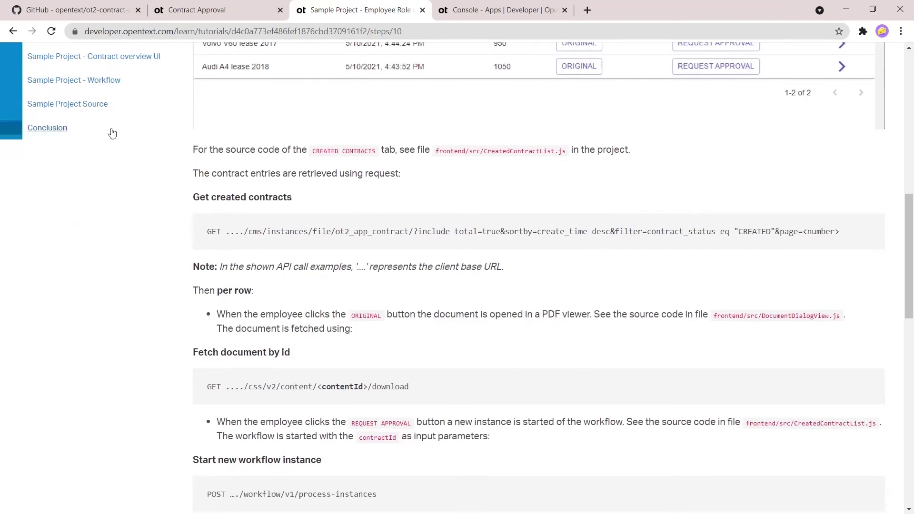
click(93, 80)
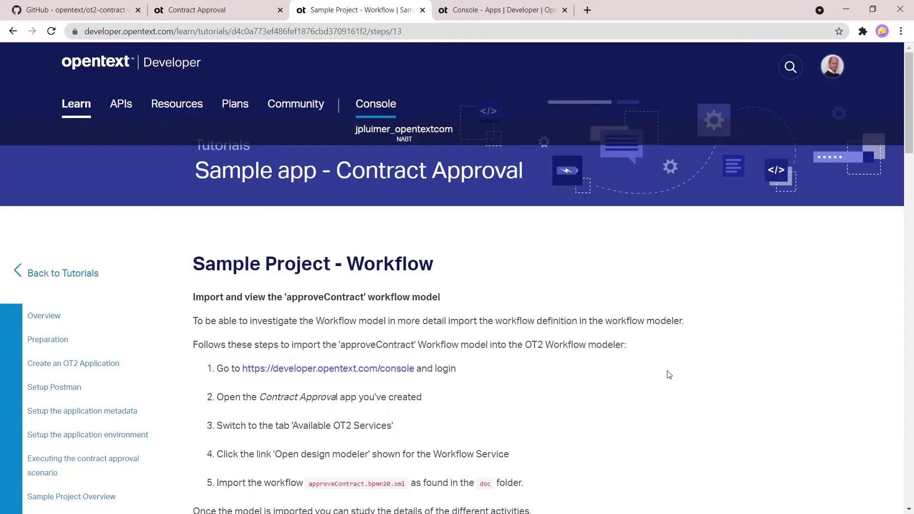
scroll(668, 375, down, 8)
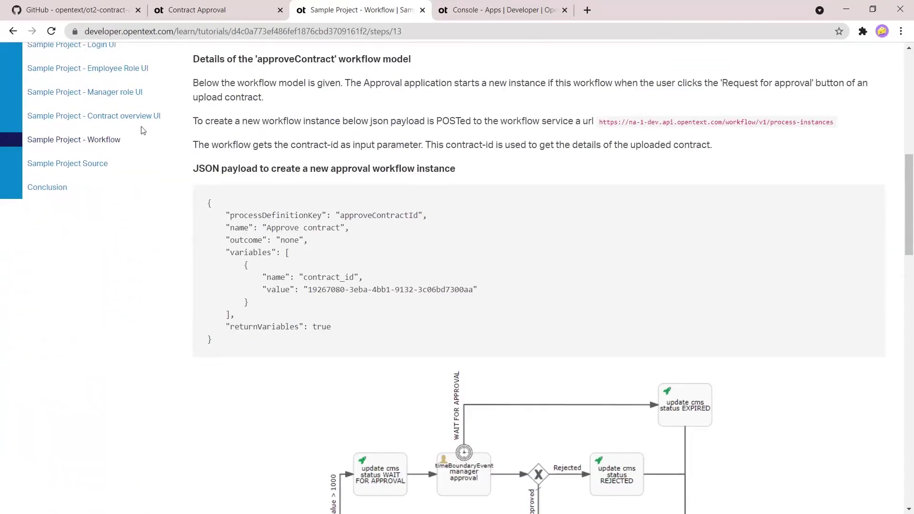
click(61, 189)
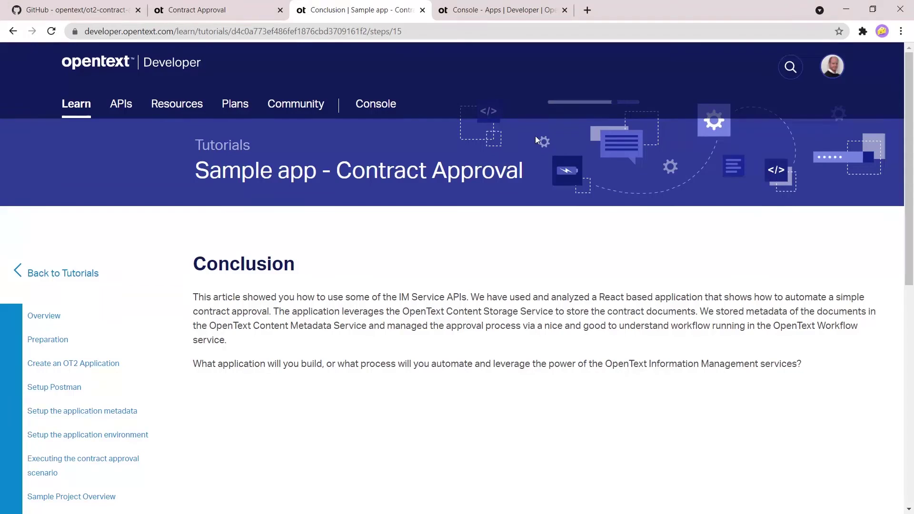
mouse_move(128, 129)
click(99, 138)
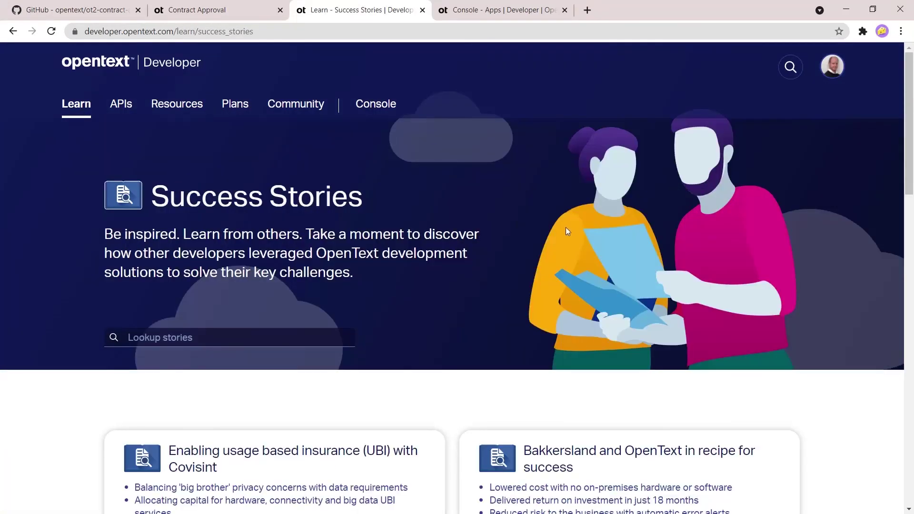
Step: Open the Content Metadata service success story and scroll through its objective and capabilities
scroll(567, 228, down, 4)
scroll(569, 234, down, 10)
click(528, 311)
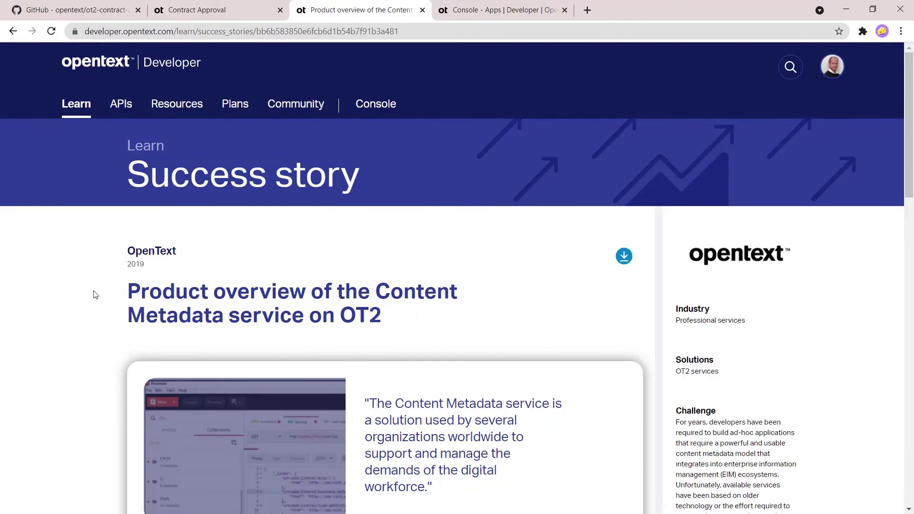
scroll(95, 295, down, 4)
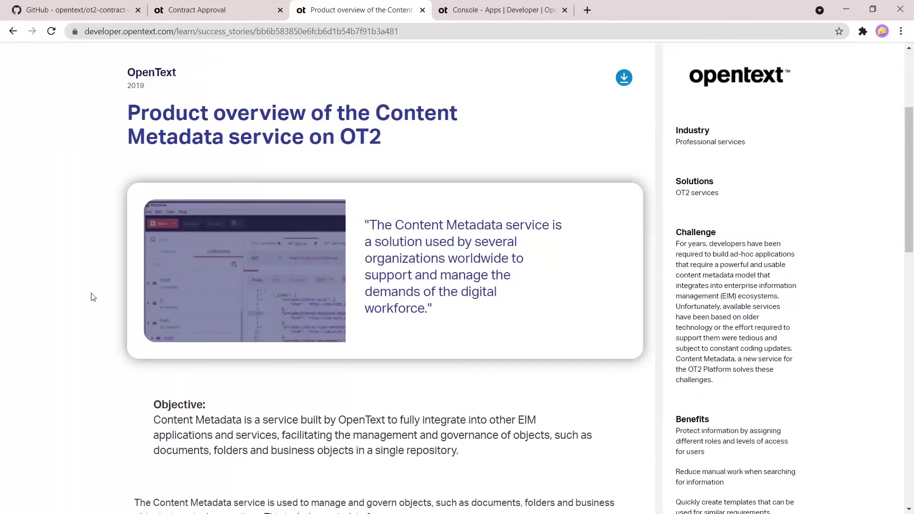
scroll(93, 298, down, 8)
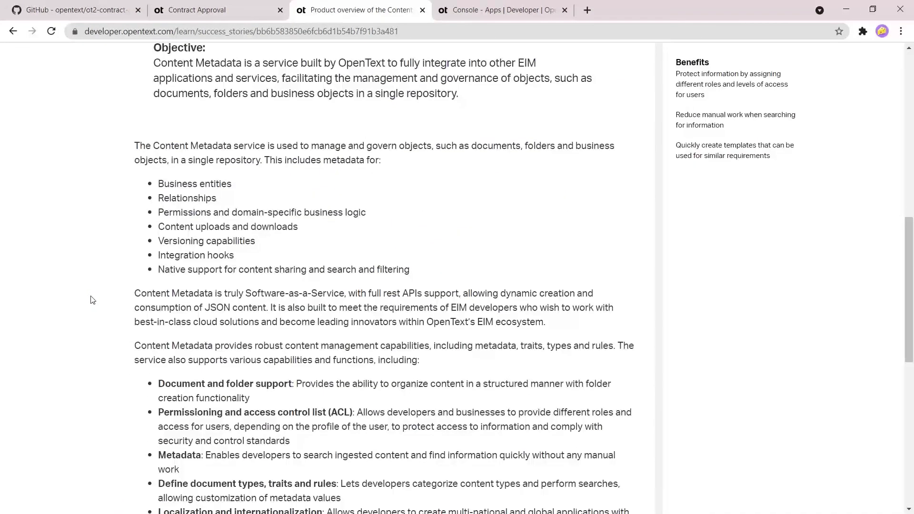
scroll(93, 300, down, 7)
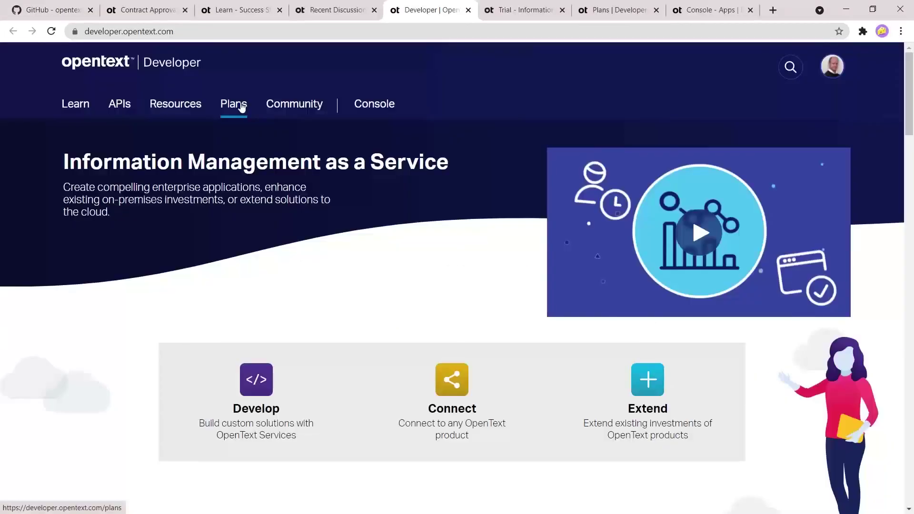
Step: Show the Developer Plans cards: Free (Trial), Build & Test at $5,400 annually, and add-ons
click(241, 107)
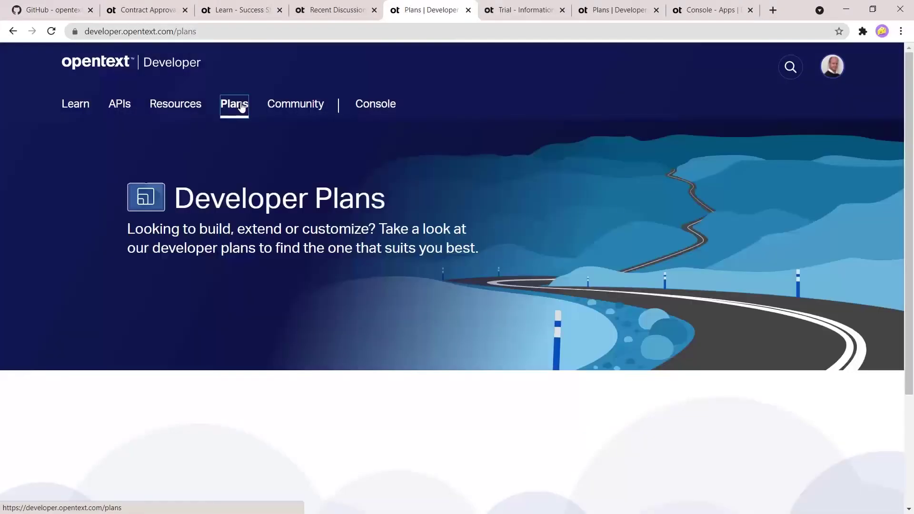
scroll(721, 347, down, 4)
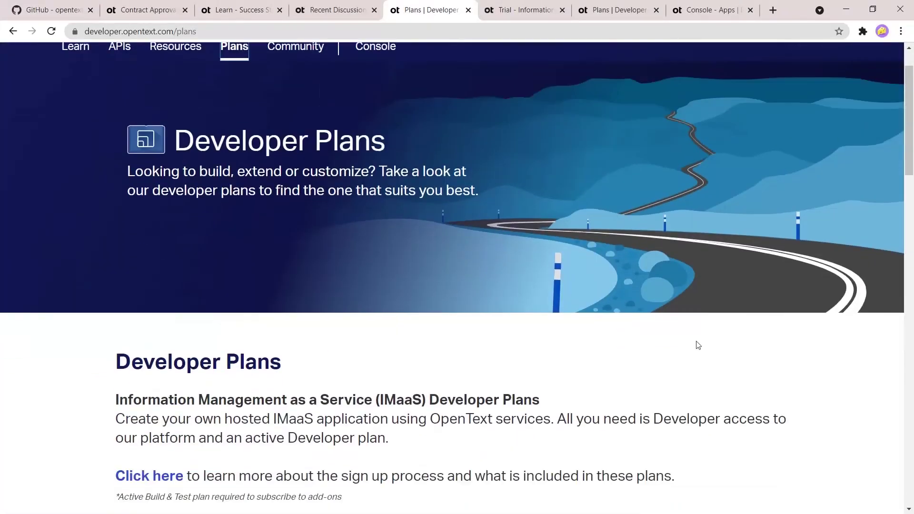
scroll(75, 346, down, 5)
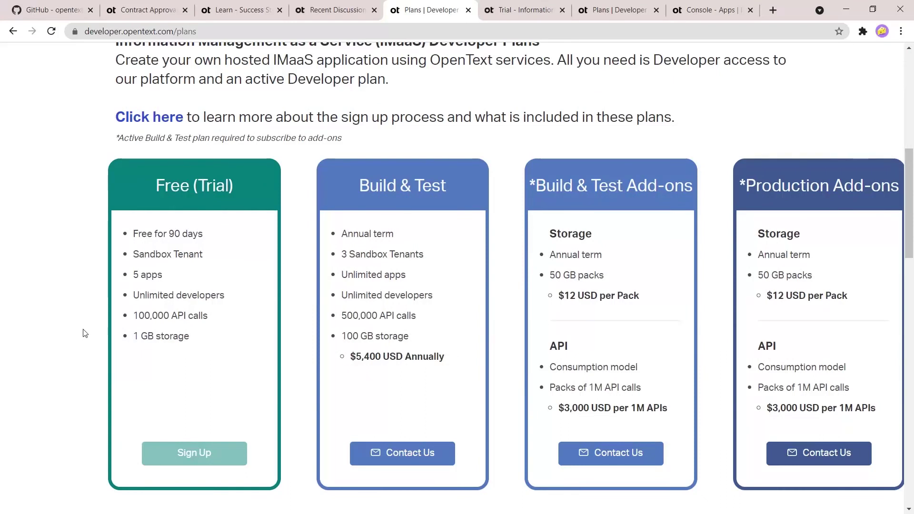
scroll(206, 316, down, 3)
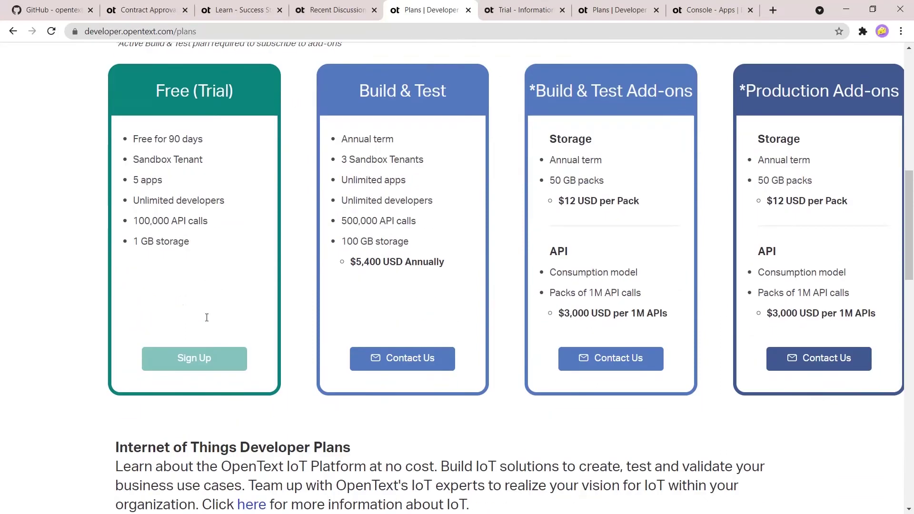